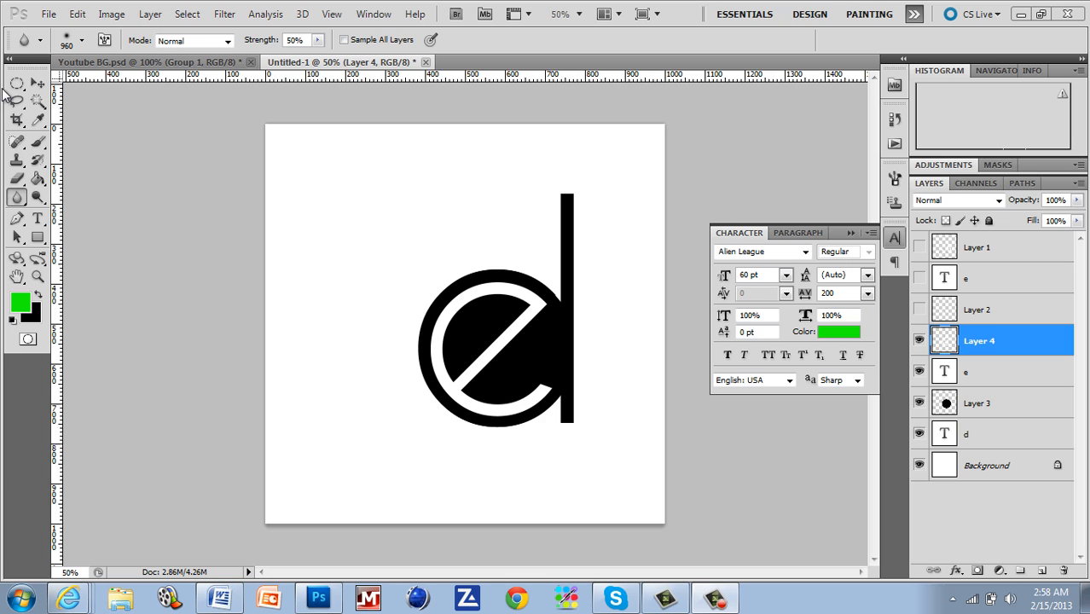
# - Switch to the Rectangular Marquee and draw a rectangular selection around the whole logo
pyautogui.click(14, 83)
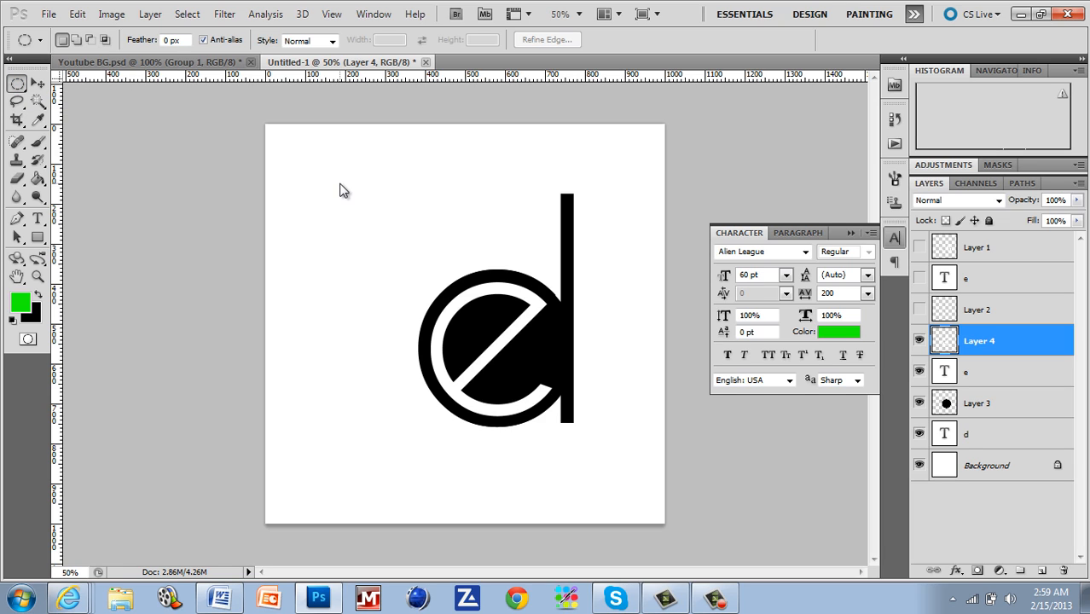
pyautogui.click(18, 84)
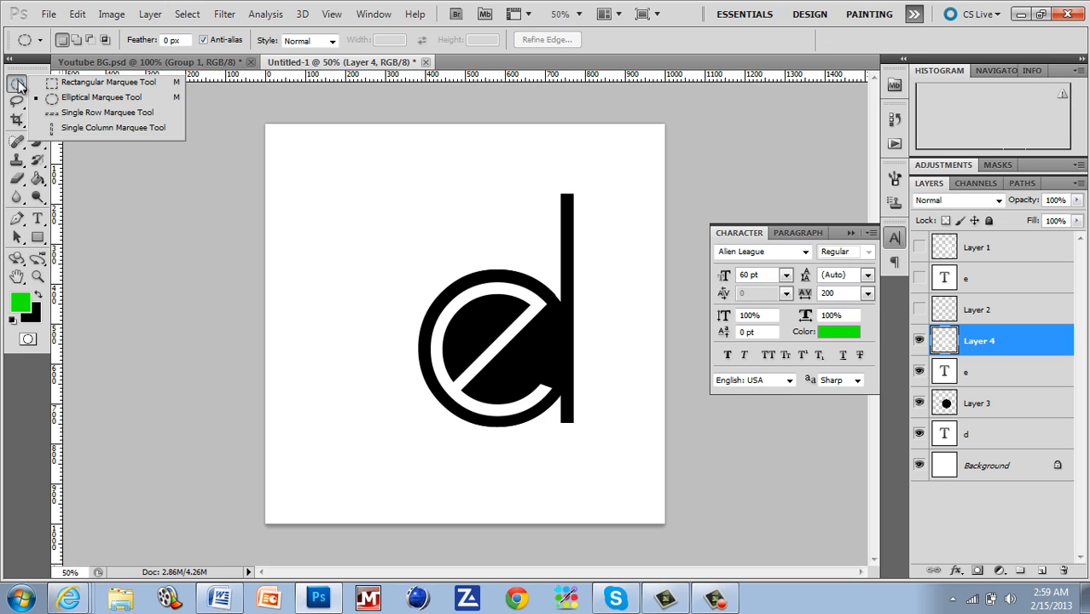
pyautogui.click(113, 86)
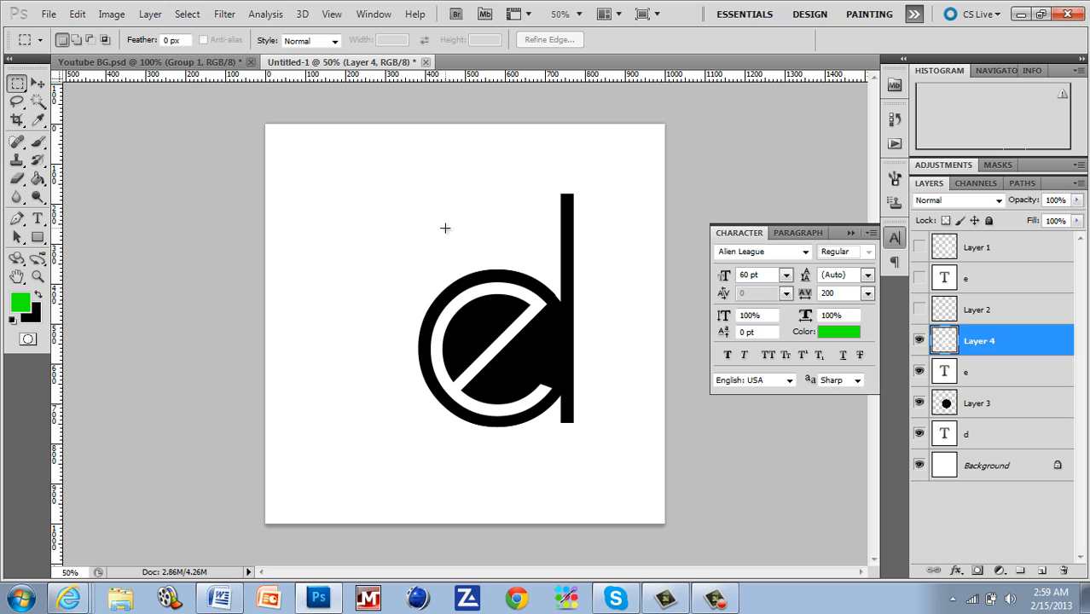
pyautogui.moveTo(471, 372); pyautogui.dragTo(553, 439)
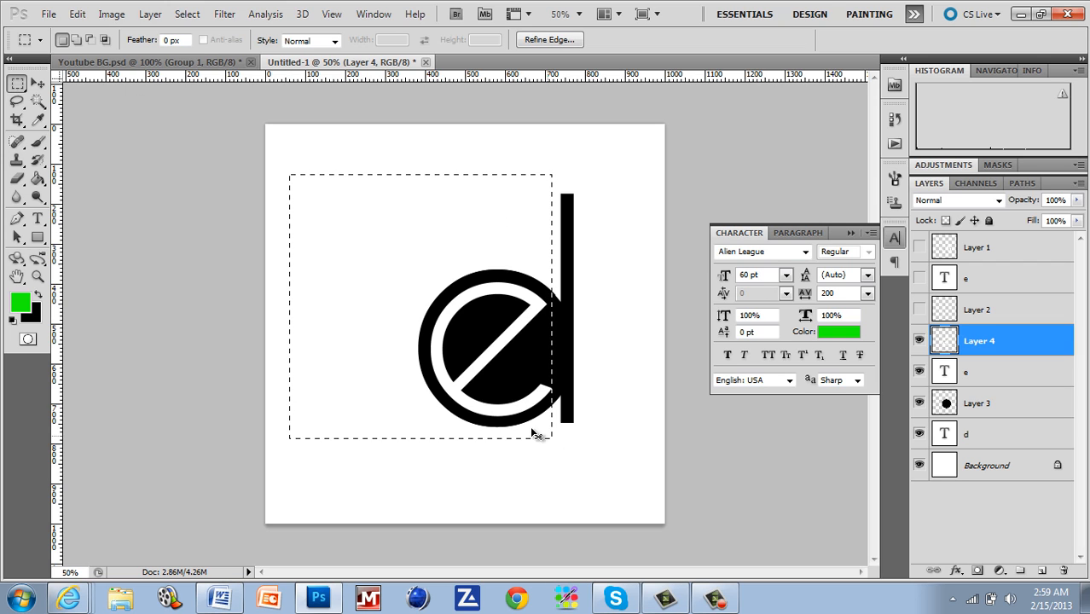
pyautogui.click(344, 286)
pyautogui.moveTo(306, 164); pyautogui.dragTo(619, 486)
# - Try filling the rectangular selection on Layer 4 with green, and undo the fill and the selection
pyautogui.click(36, 179)
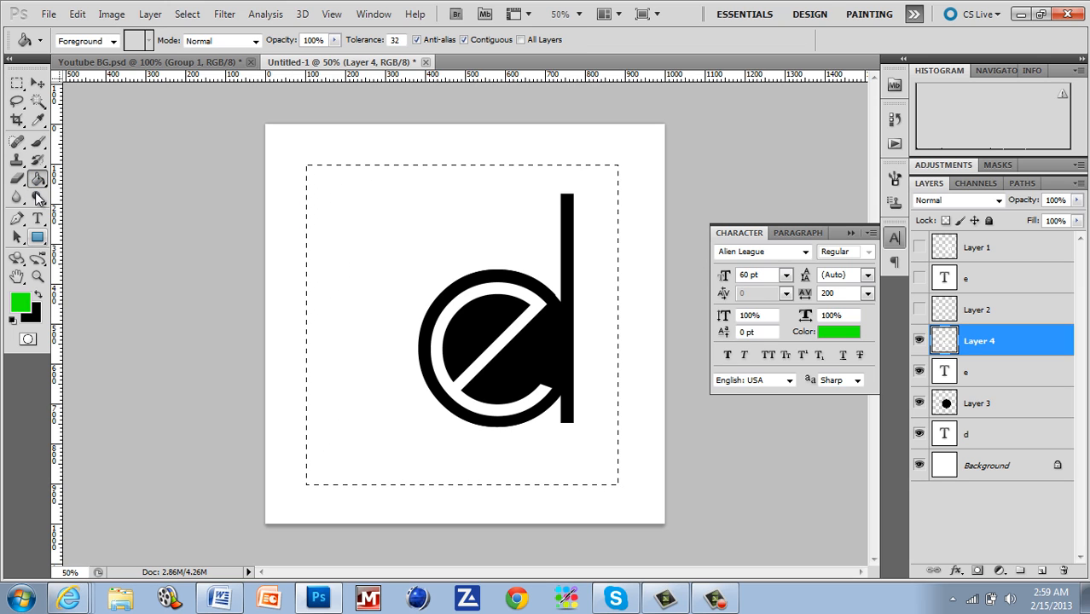
pyautogui.click(375, 308)
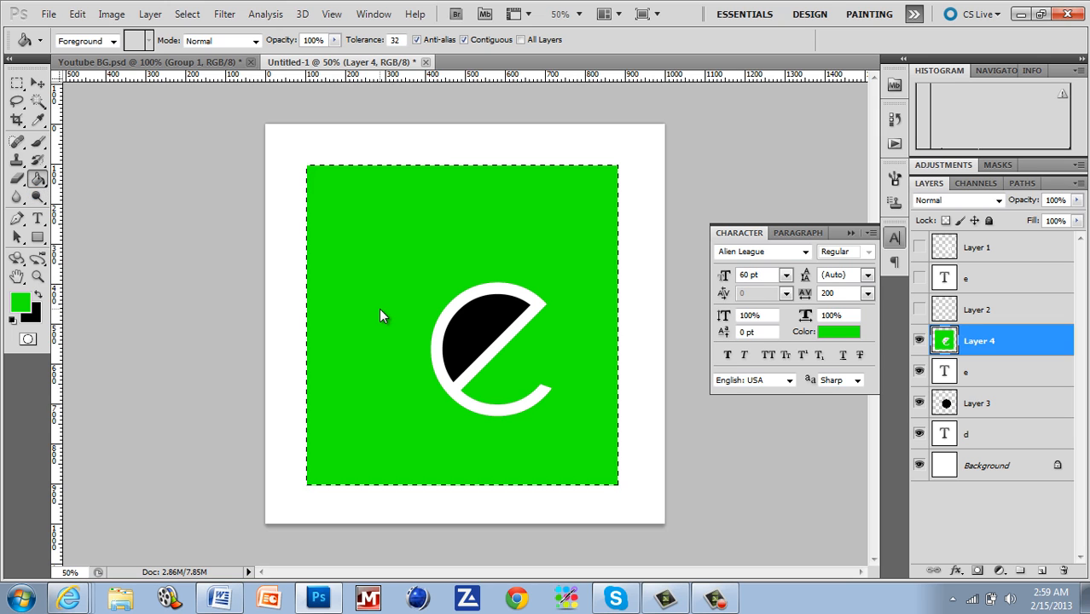
pyautogui.hotkey('ctrl', 'z')
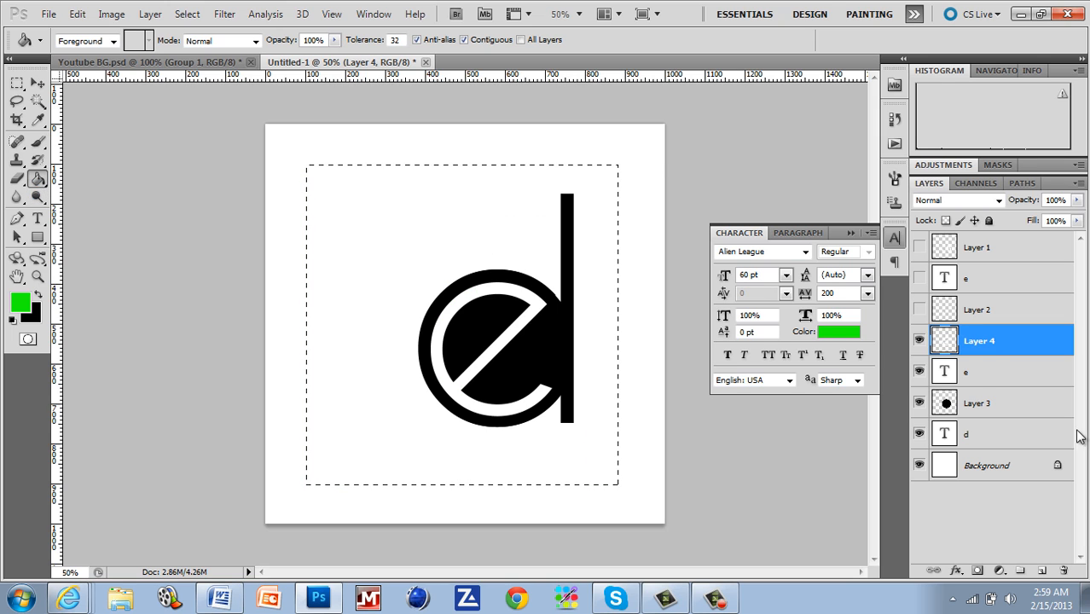
pyautogui.click(991, 365)
pyautogui.hotkey('ctrl', 'alt', 'z')
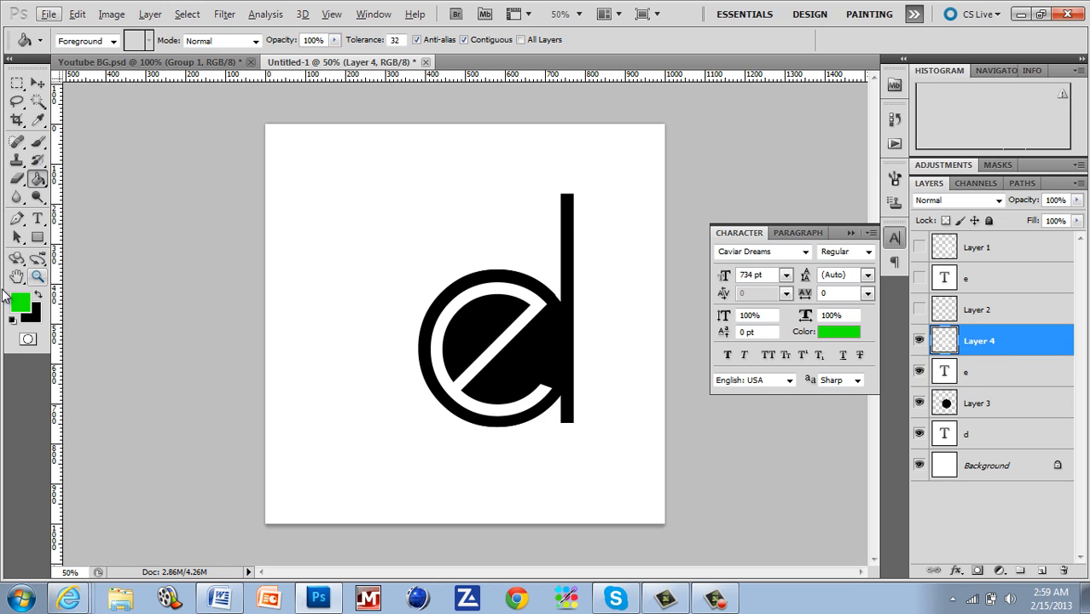
# - Marquee-select the upper part of the d's stem on the d layer and try to delete it
pyautogui.click(17, 82)
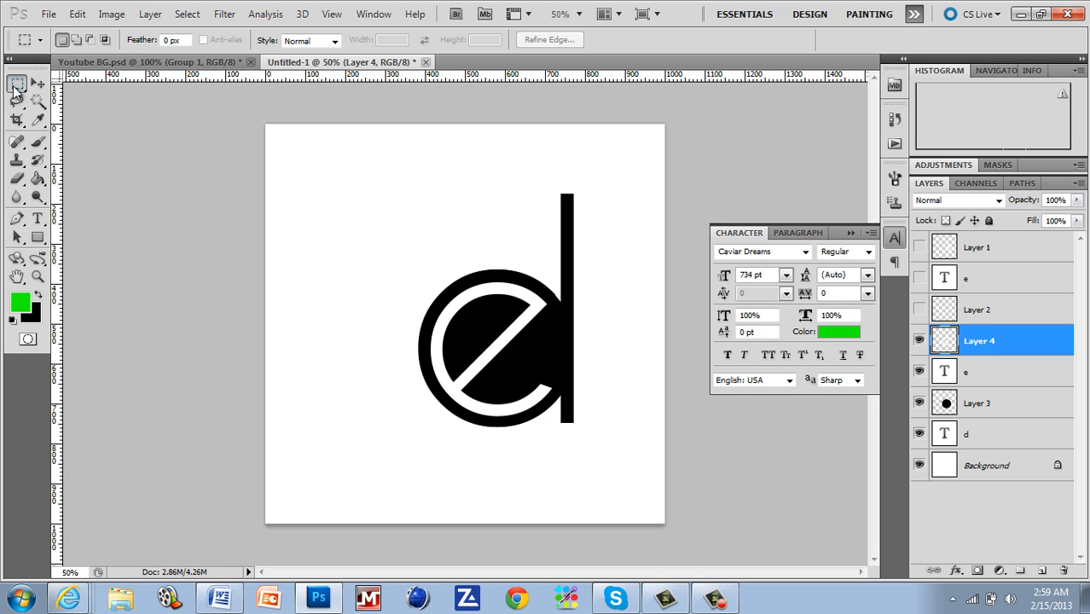
pyautogui.click(1002, 449)
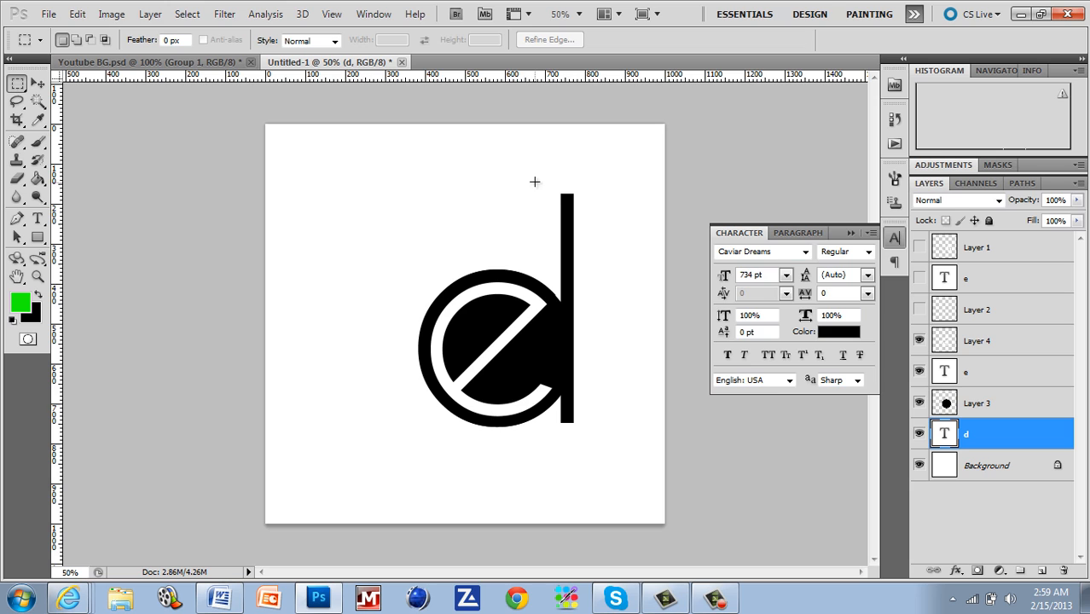
pyautogui.moveTo(638, 275); pyautogui.dragTo(608, 262)
pyautogui.press('Delete')
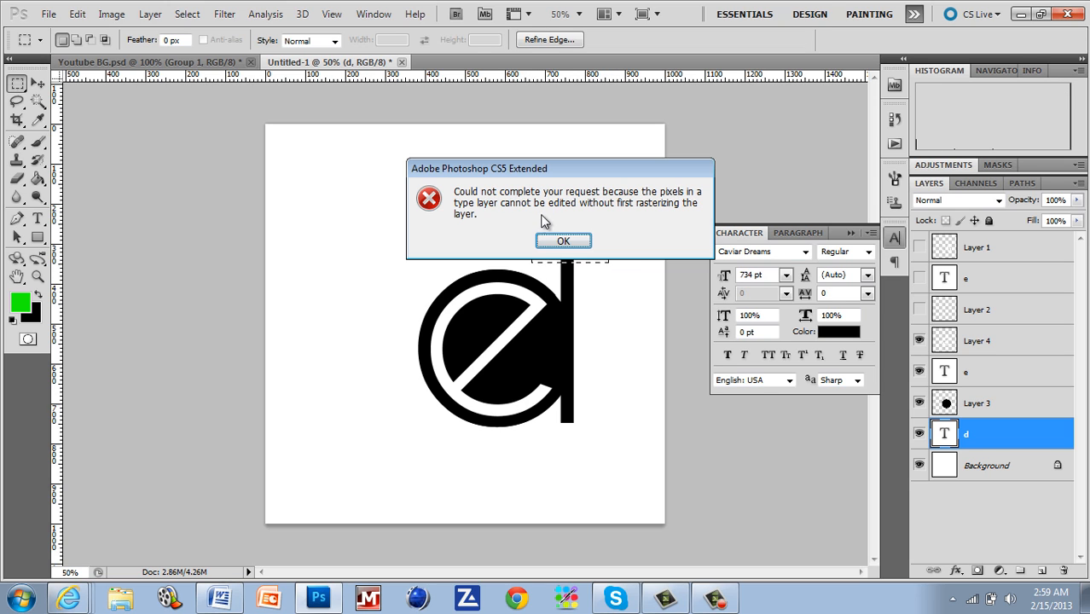
pyautogui.click(559, 241)
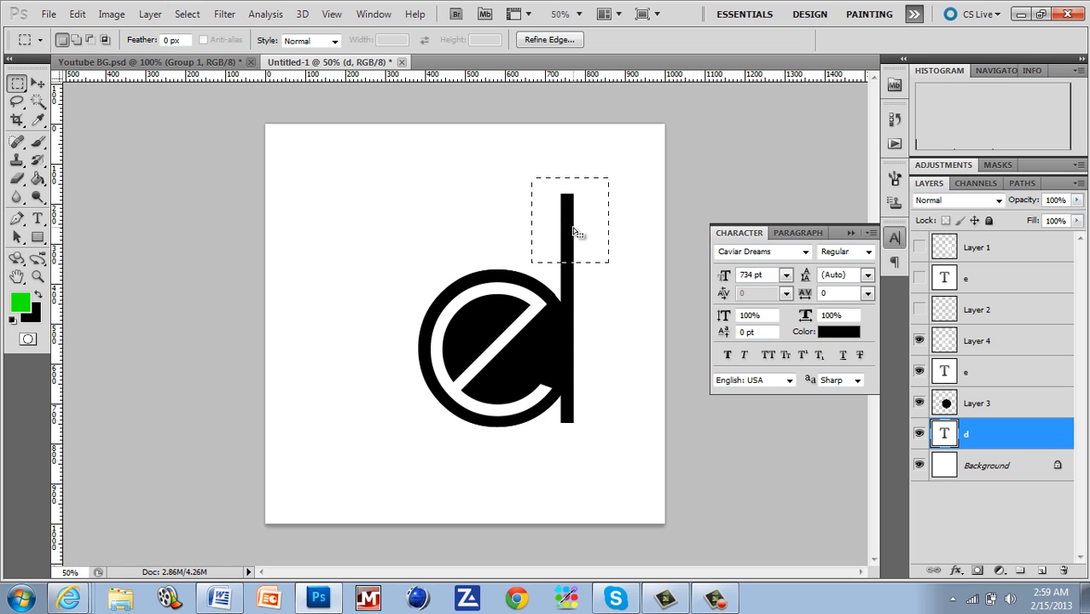
# - Nudge the selection up slightly and try again to delete the selected part of the d's stem
pyautogui.press('Up')
pyautogui.press('Up')
pyautogui.press('Up')
pyautogui.press('Delete')
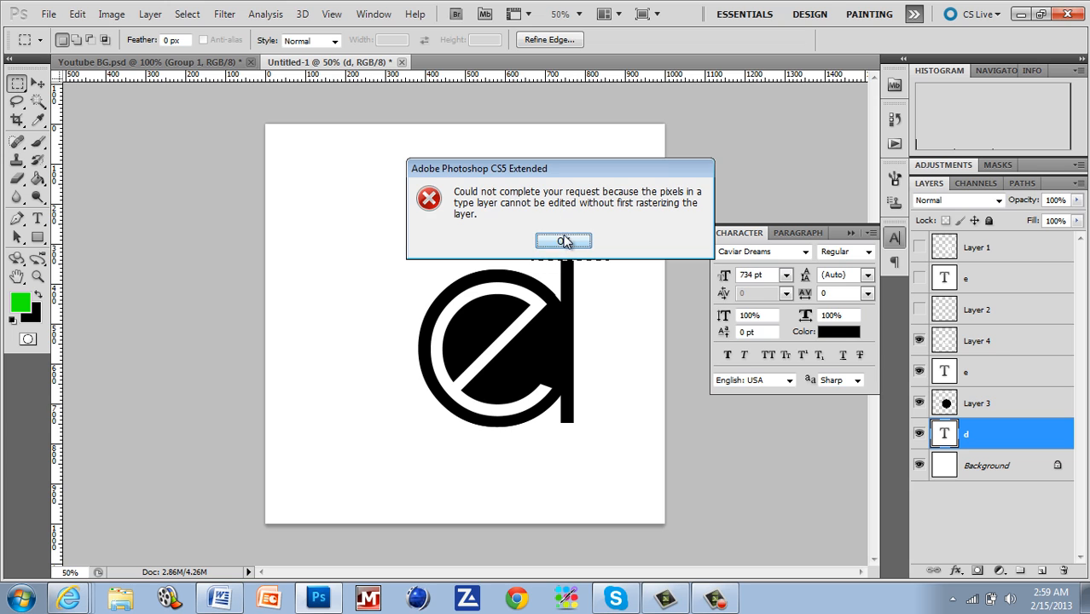
pyautogui.click(564, 241)
pyautogui.rightClick(994, 435)
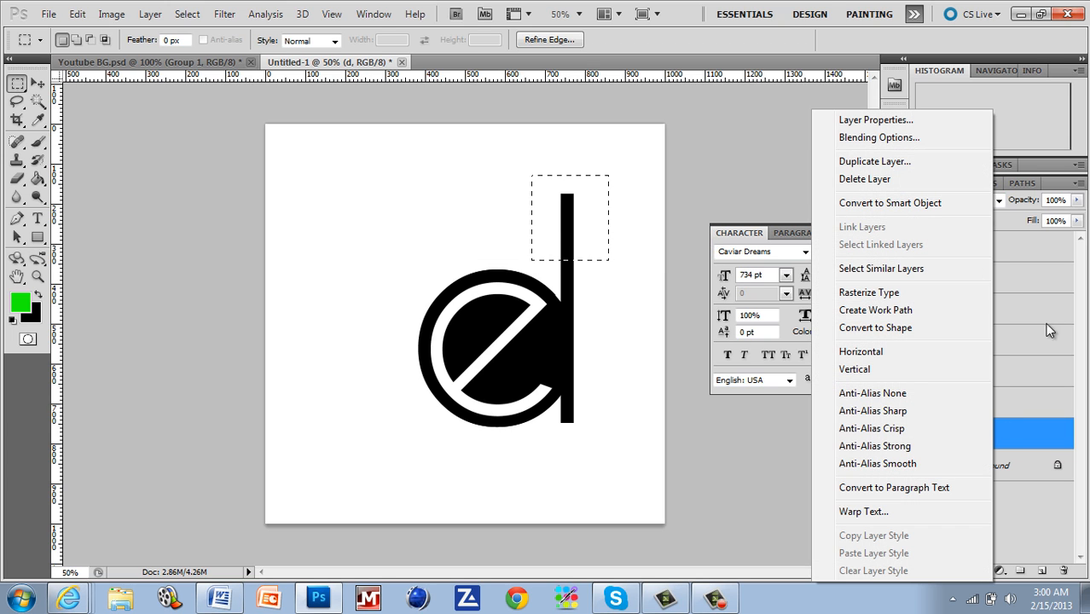
pyautogui.click(1030, 391)
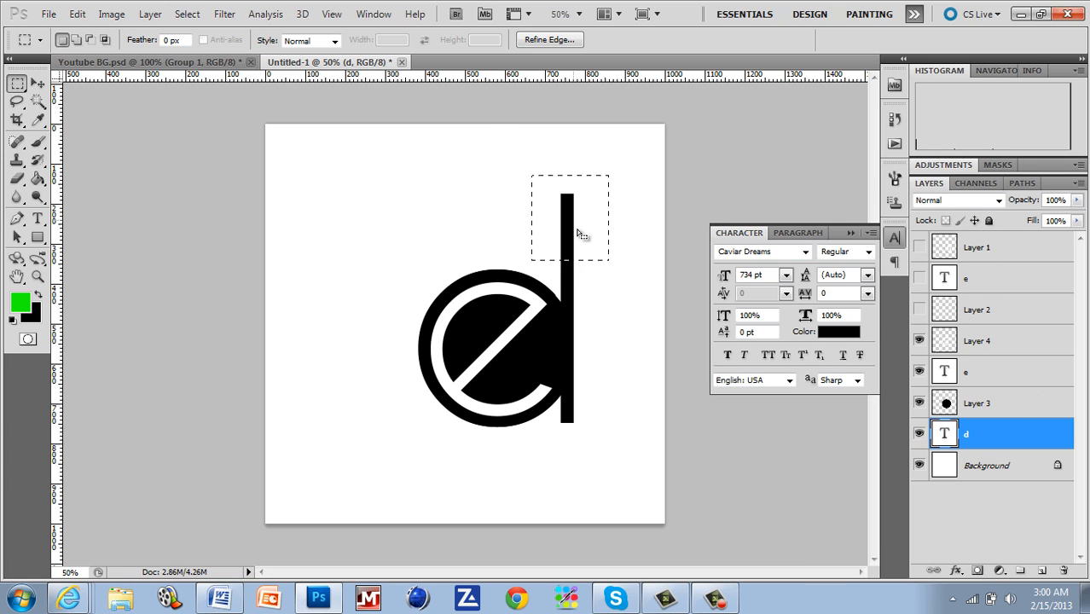
# - Shift the selection outline diagonally from the d's stem onto the upper part of the circled e
pyautogui.hotkey('shift', 'Left')
pyautogui.hotkey('shift', 'Down')
pyautogui.hotkey('shift', 'Left')
pyautogui.hotkey('shift', 'Down')
pyautogui.hotkey('shift', 'Left')
pyautogui.hotkey('shift', 'Down')
pyautogui.hotkey('shift', 'Left')
pyautogui.hotkey('shift', 'Down')
pyautogui.hotkey('shift', 'Left')
pyautogui.hotkey('shift', 'Down')
pyautogui.hotkey('shift', 'Left')
pyautogui.hotkey('shift', 'Down')
pyautogui.hotkey('shift', 'Left')
pyautogui.hotkey('shift', 'Down')
pyautogui.hotkey('shift', 'Left')
pyautogui.hotkey('shift', 'Down')
pyautogui.hotkey('shift', 'Left')
pyautogui.hotkey('shift', 'Down')
pyautogui.hotkey('shift', 'Left')
pyautogui.hotkey('shift', 'Down')
pyautogui.hotkey('shift', 'Left')
pyautogui.hotkey('shift', 'Down')
pyautogui.hotkey('shift', 'Left')
pyautogui.hotkey('shift', 'Down')
pyautogui.hotkey('shift', 'Left')
pyautogui.hotkey('shift', 'Down')
pyautogui.hotkey('shift', 'Left')
pyautogui.hotkey('shift', 'Down')
pyautogui.hotkey('shift', 'Left')
pyautogui.hotkey('shift', 'Down')
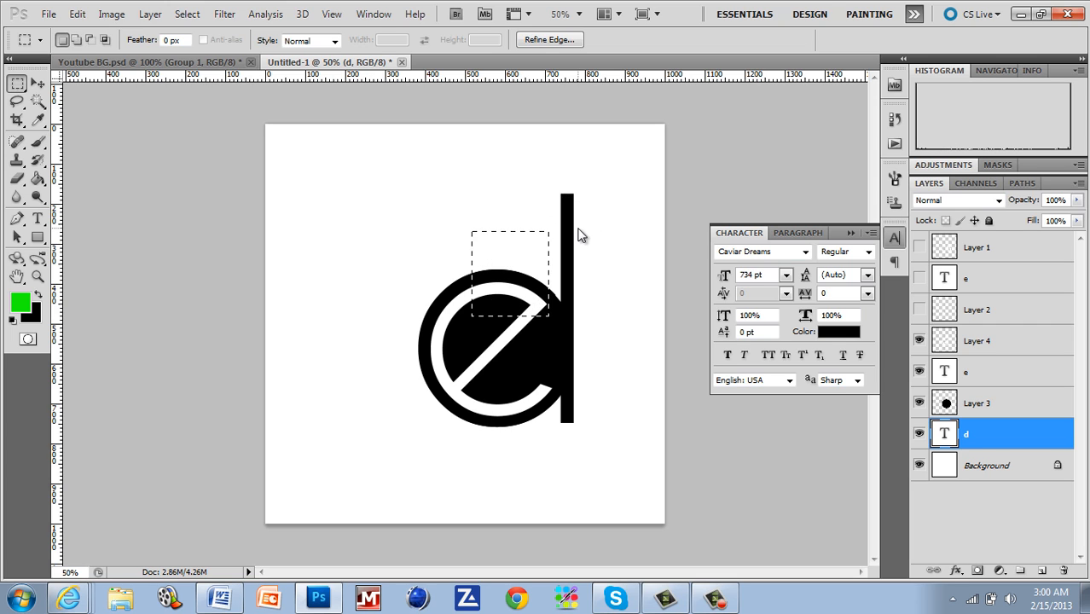
pyautogui.hotkey('shift', 'Left')
pyautogui.hotkey('shift', 'Down')
pyautogui.hotkey('shift', 'Down')
# - Delete the selected area from the black circle on Layer 3 and clear the selection
pyautogui.click(1047, 415)
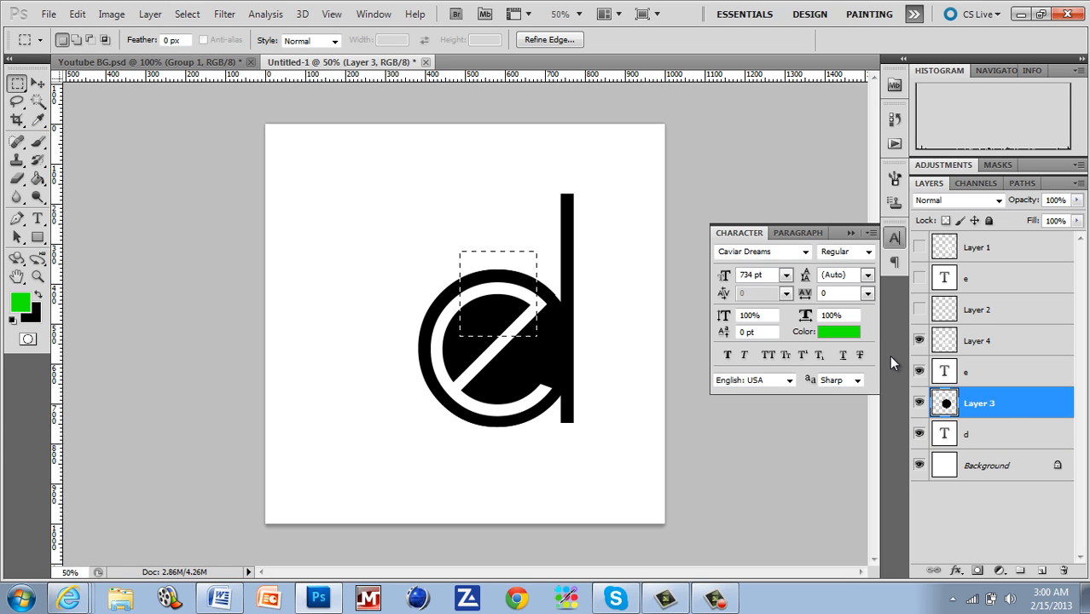
pyautogui.press('Delete')
pyautogui.hotkey('ctrl', 'd')
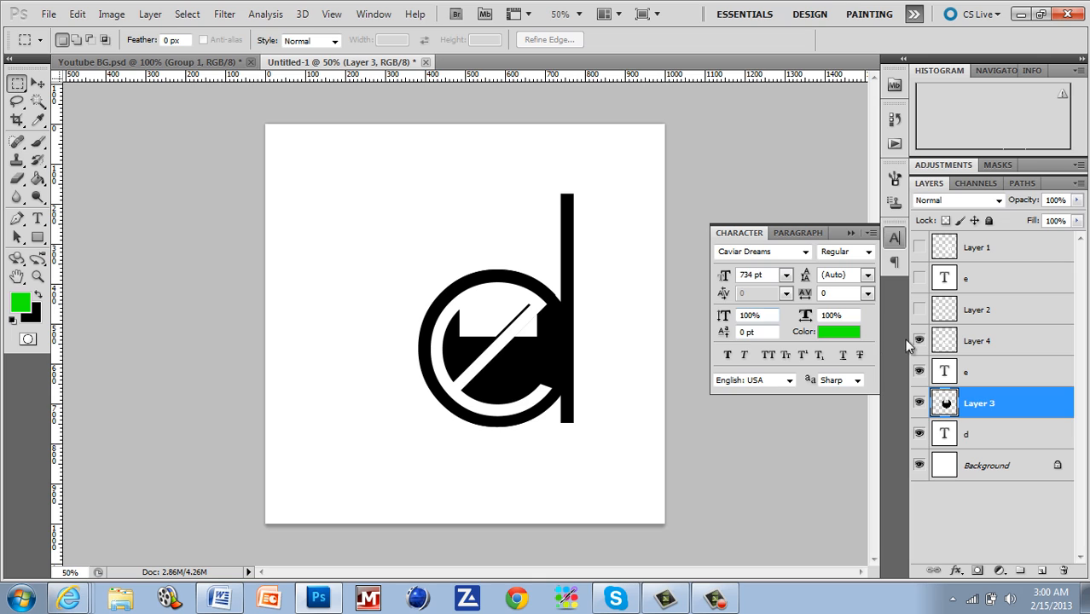
# - Hide the lower e text layer and undo the cutout in Layer 3's black circle, keeping Layer 4 shown
pyautogui.click(919, 372)
pyautogui.click(920, 342)
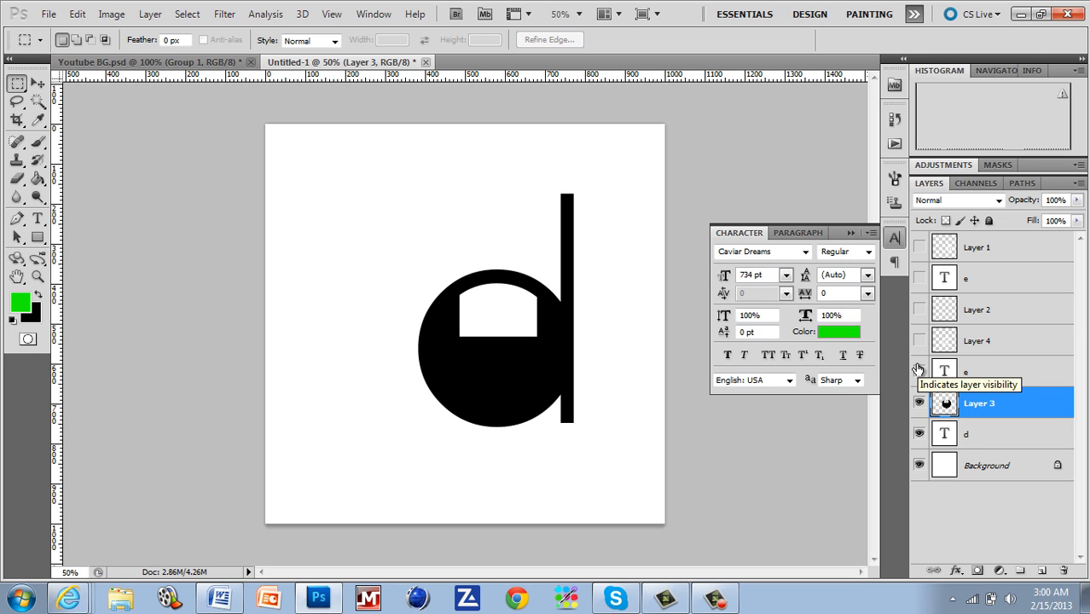
pyautogui.hotkey('ctrl', 'alt', 'z')
pyautogui.hotkey('ctrl', 'alt', 'z')
pyautogui.hotkey('ctrl', 'alt', 'z')
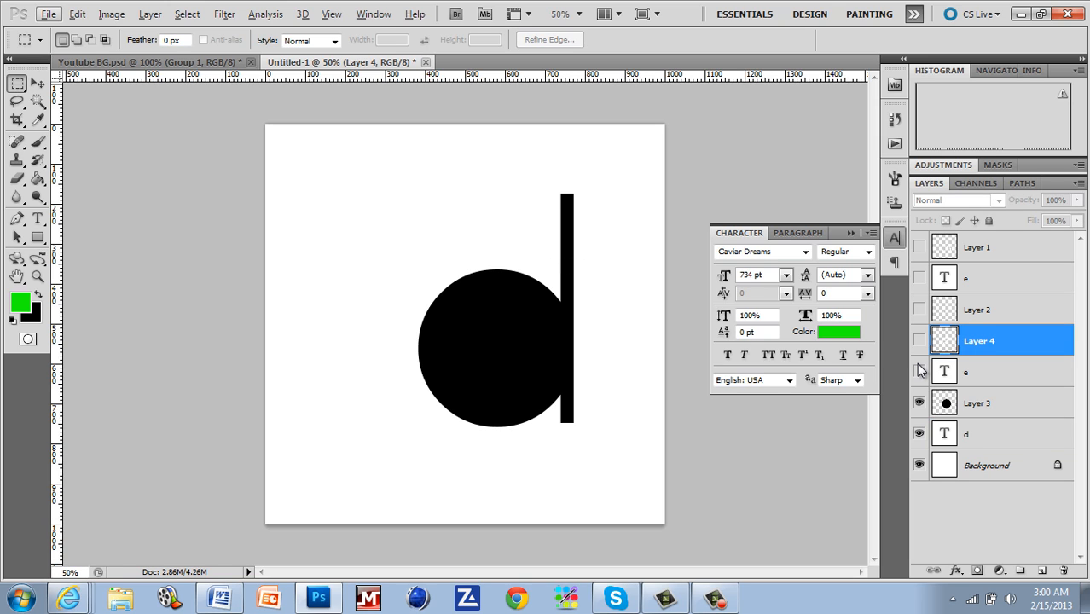
pyautogui.hotkey('ctrl', 'alt', 'z')
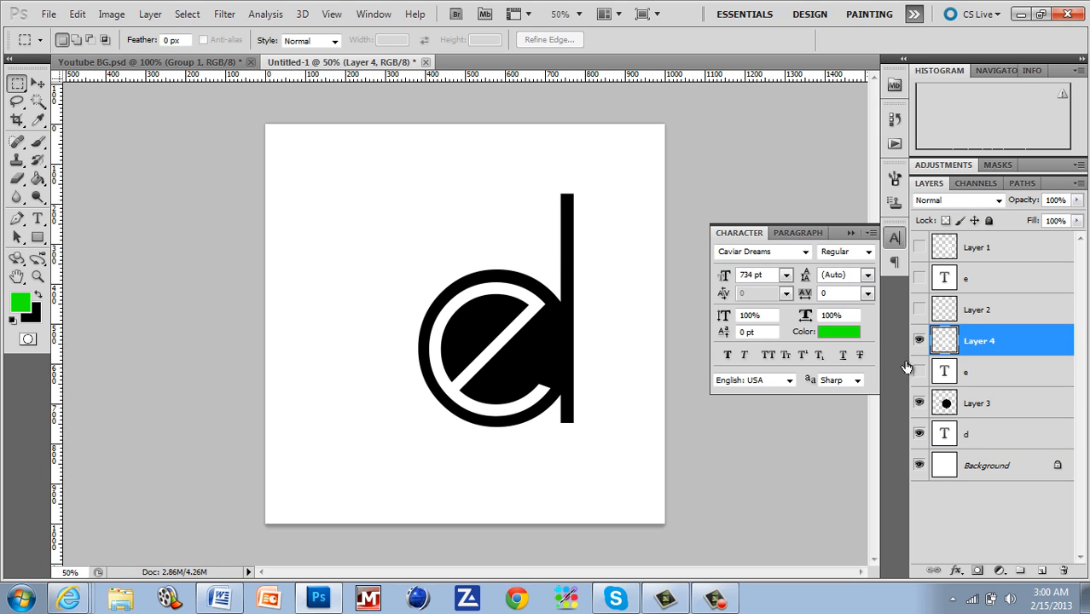
# - Try moving Layer 4's white e away from the circle with the Move tool, and undo the move
pyautogui.click(38, 84)
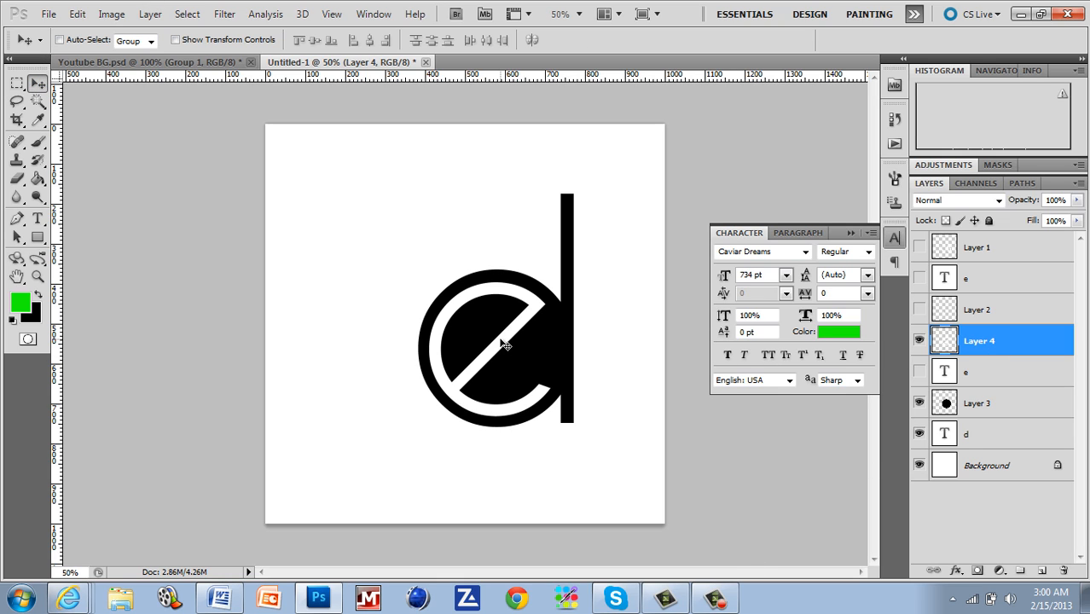
pyautogui.moveTo(504, 345); pyautogui.dragTo(358, 264)
pyautogui.hotkey('ctrl', 'z')
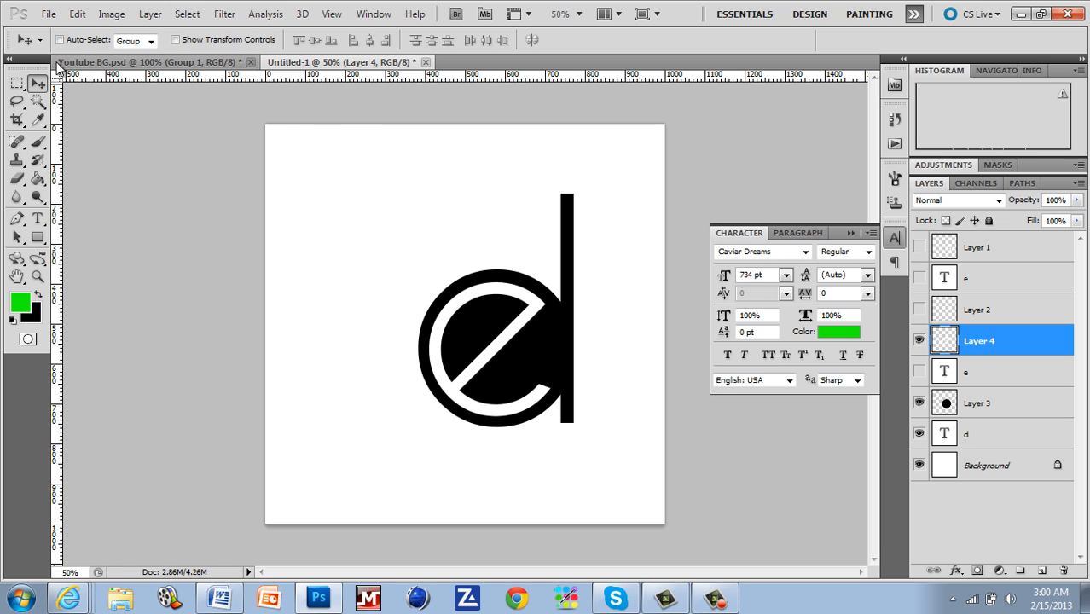
# - Draw a freehand Lasso selection around the whole logo and clear it
pyautogui.click(15, 103)
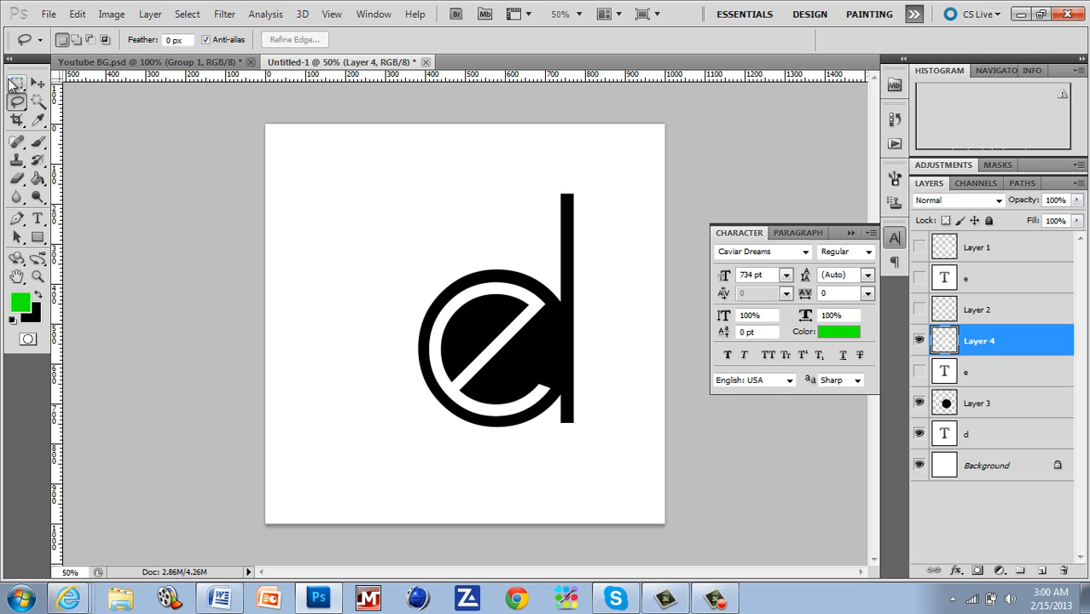
pyautogui.click(13, 89)
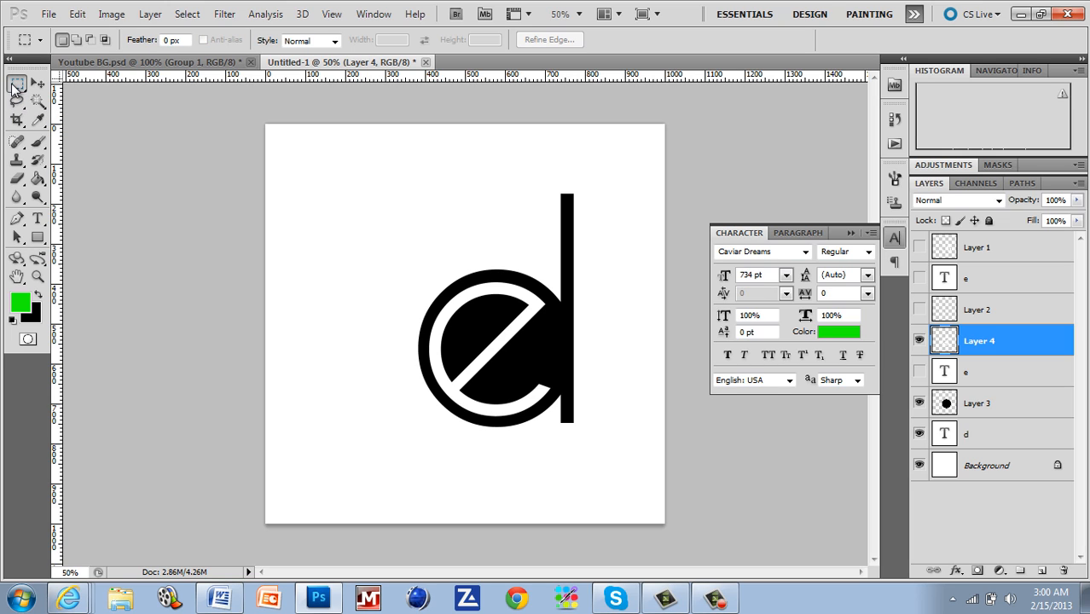
pyautogui.click(16, 119)
pyautogui.click(16, 102)
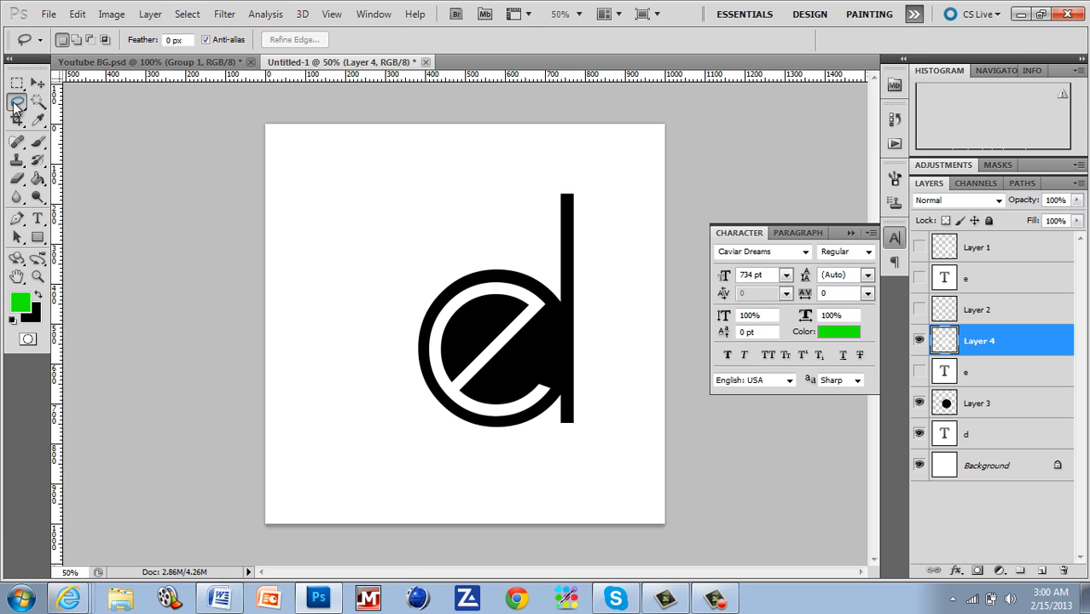
pyautogui.moveTo(330, 189)
pyautogui.mouseDown()
pyautogui.moveTo(614, 178)
pyautogui.moveTo(649, 269)
pyautogui.moveTo(625, 390)
pyautogui.moveTo(554, 446)
pyautogui.moveTo(409, 450)
pyautogui.moveTo(333, 279)
pyautogui.moveTo(324, 190)
pyautogui.mouseUp()
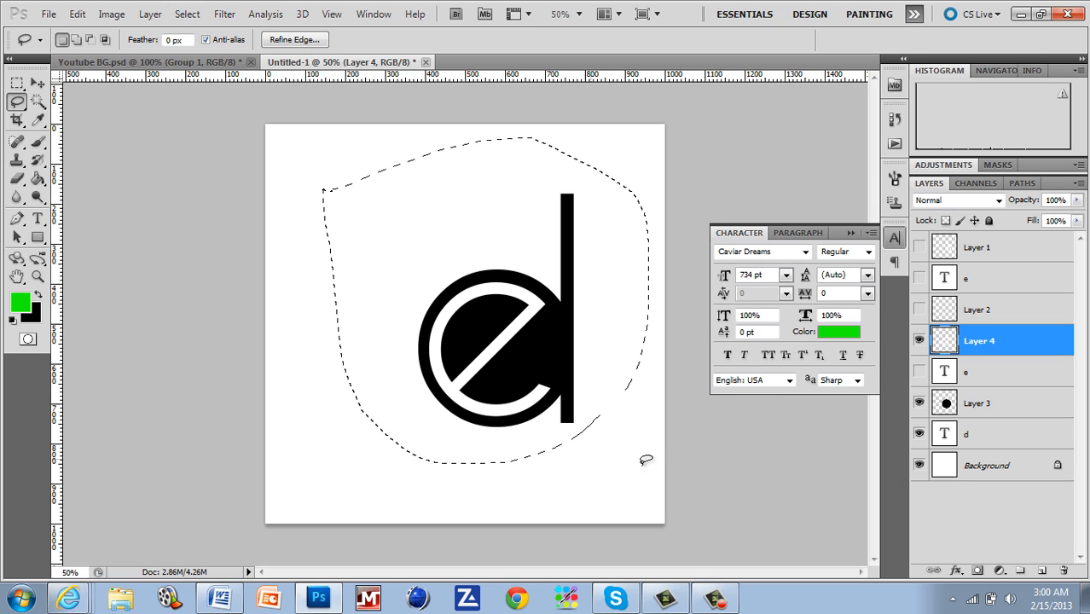
pyautogui.click(711, 466)
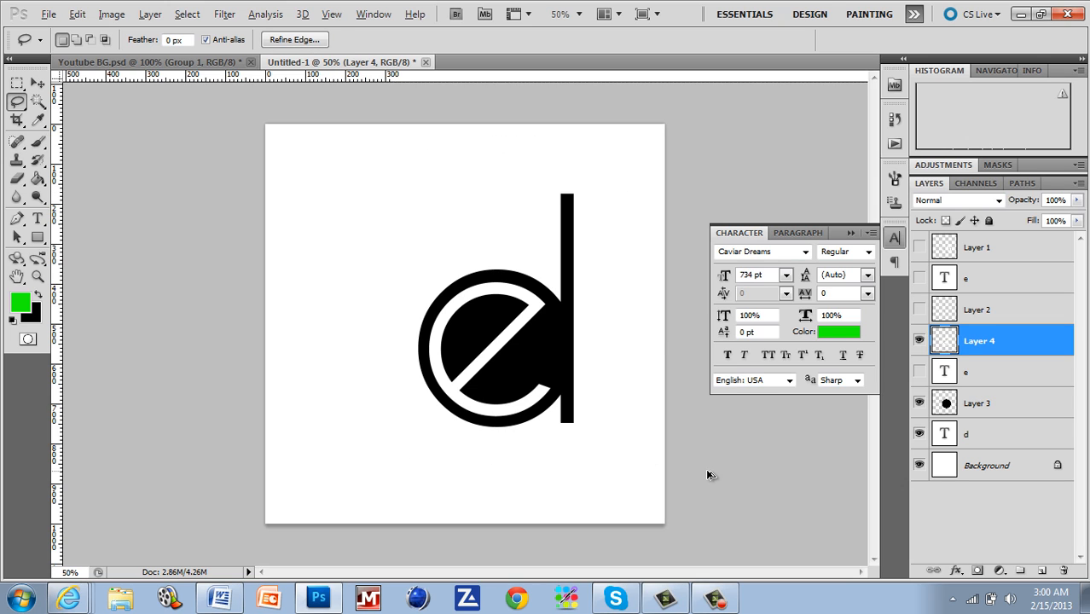
# - Try selecting Layer 3's black circle with the Magic Wand and deleting it, undo the deletion, and return to Layer 4
pyautogui.click(37, 102)
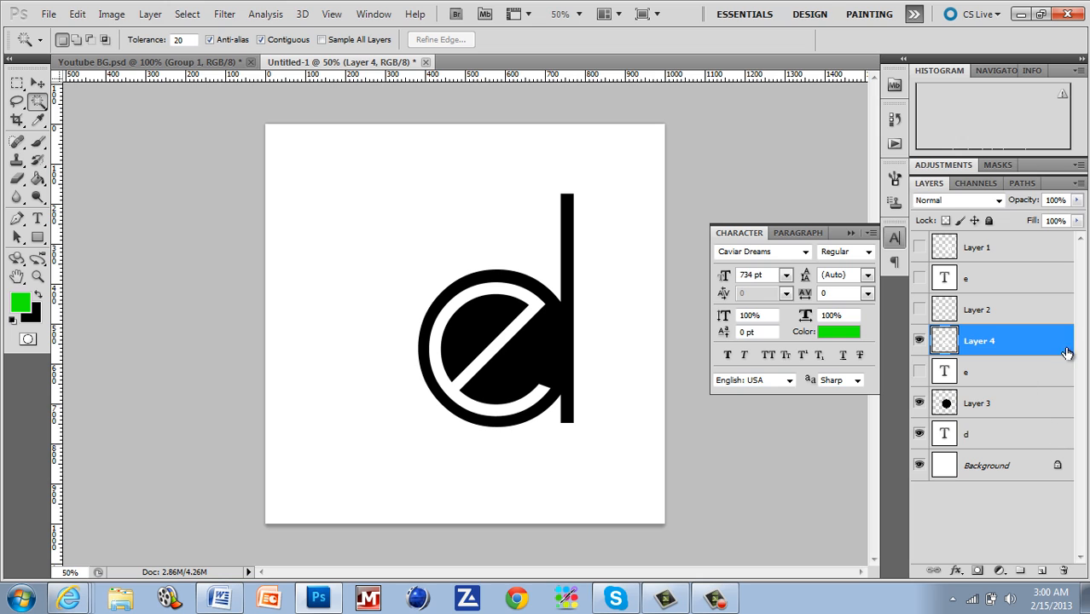
pyautogui.click(1016, 411)
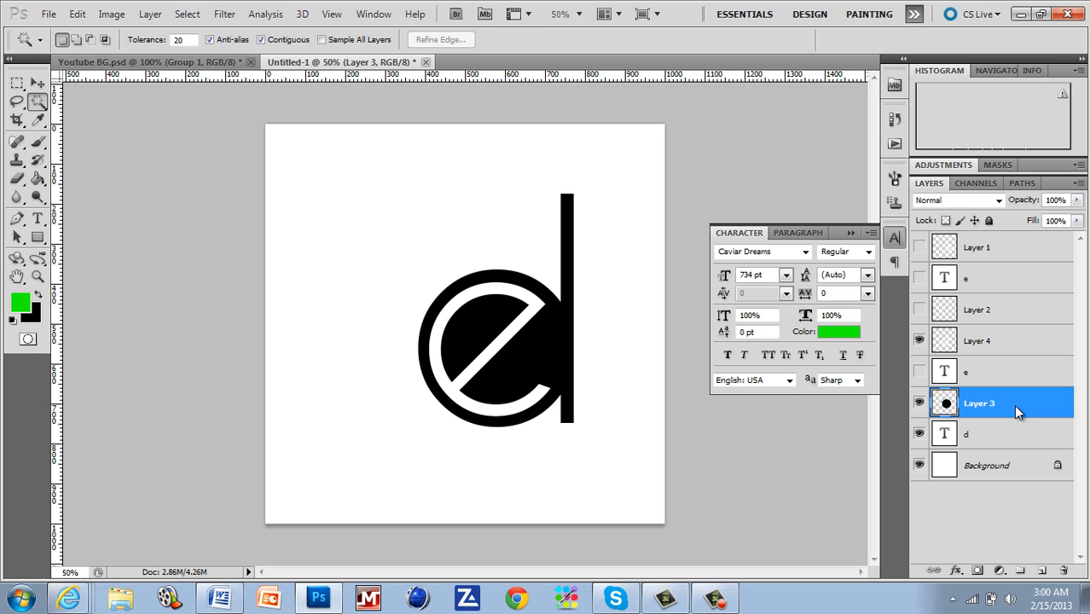
pyautogui.click(535, 364)
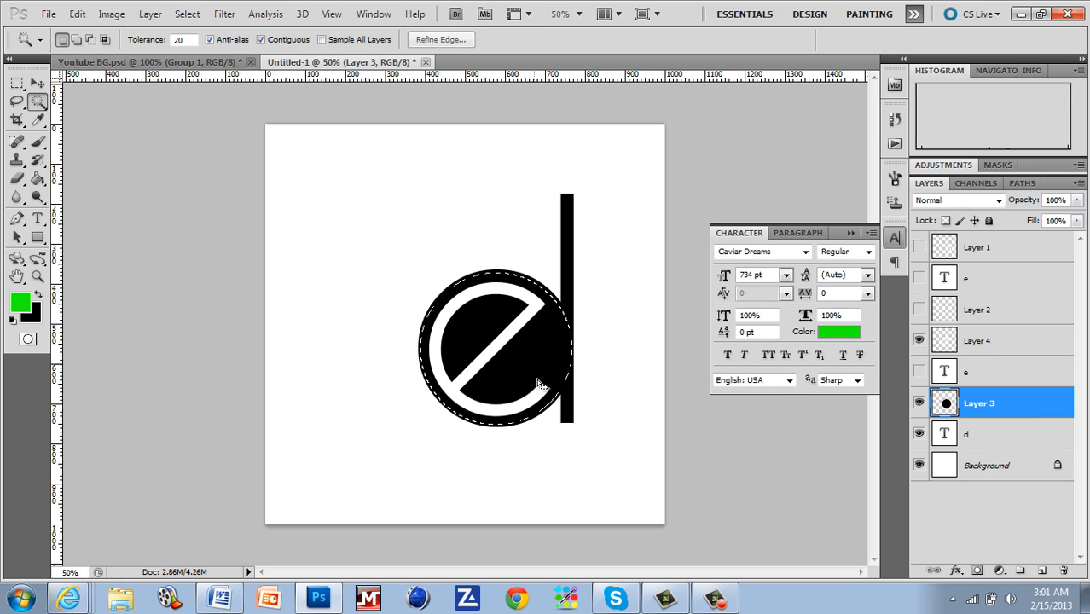
pyautogui.press('Delete')
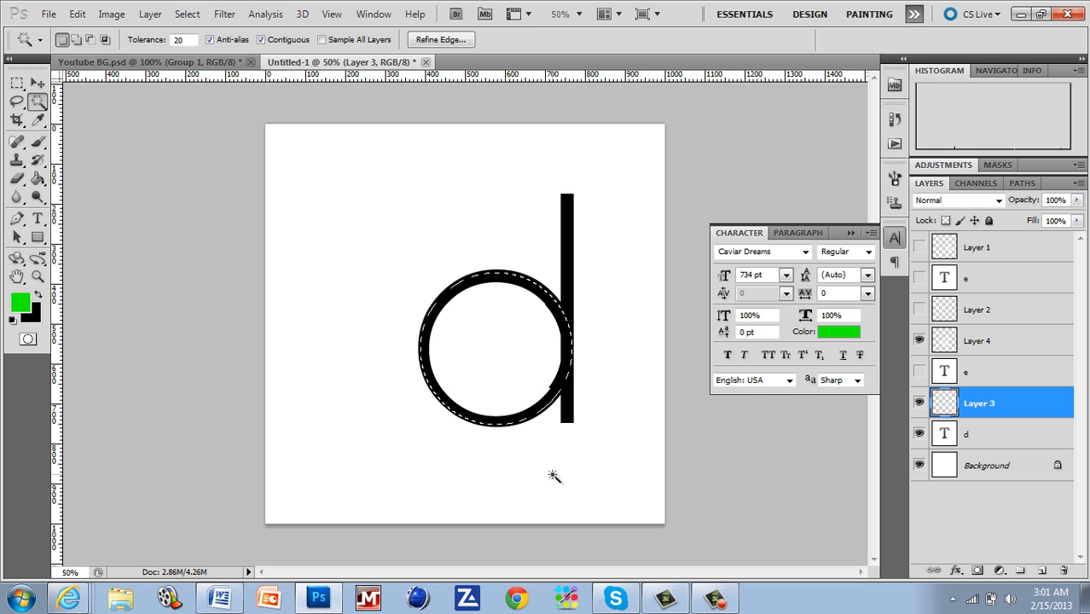
pyautogui.hotkey('ctrl', 'z')
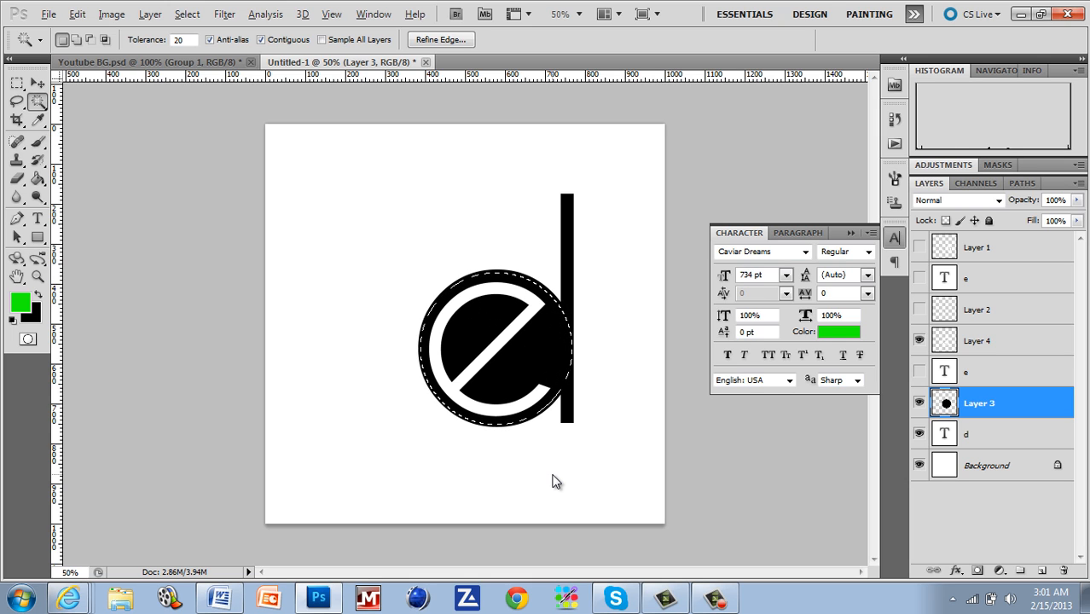
pyautogui.hotkey('ctrl', 'd')
pyautogui.hotkey('alt', ']')
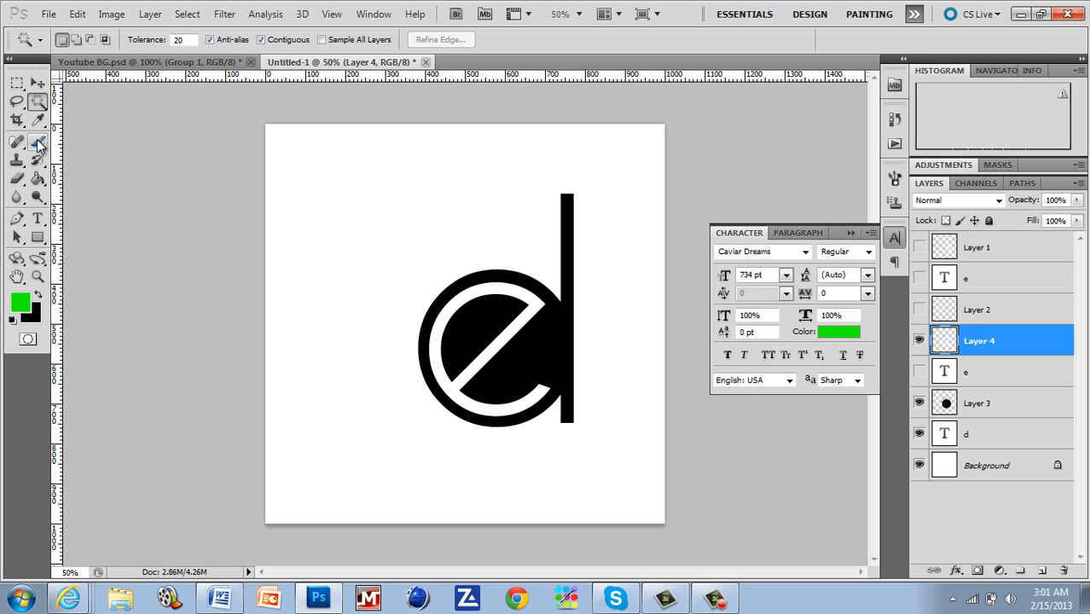
# - Try painting green on Layer 4 with a 473 px brush and a smaller one, and undo the strokes
pyautogui.click(39, 147)
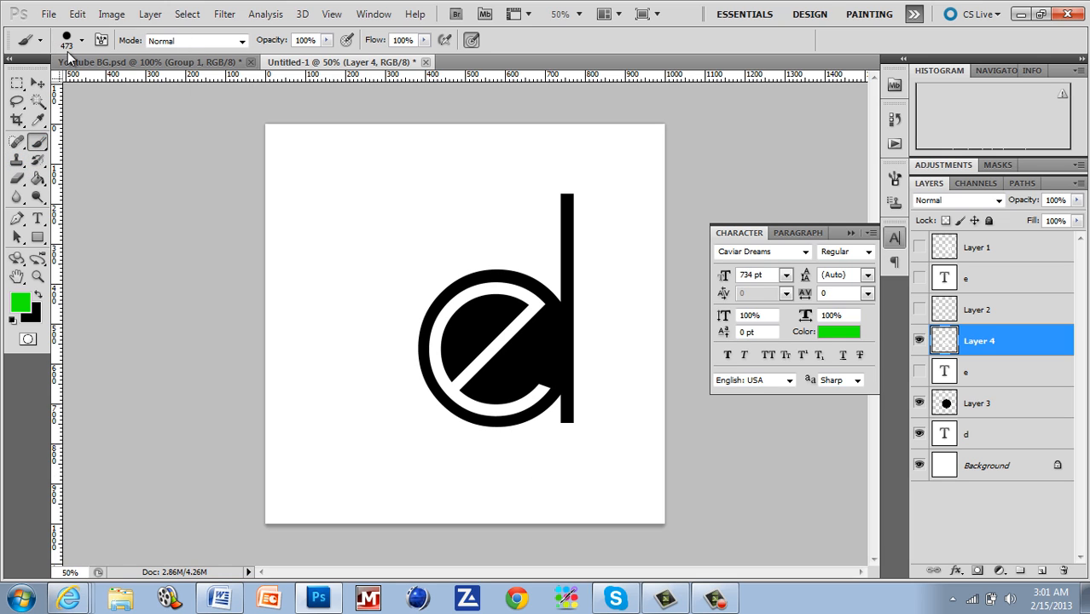
pyautogui.moveTo(348, 173)
pyautogui.mouseDown()
pyautogui.moveTo(277, 324)
pyautogui.moveTo(381, 243)
pyautogui.moveTo(323, 360)
pyautogui.moveTo(486, 207)
pyautogui.moveTo(362, 400)
pyautogui.mouseUp()
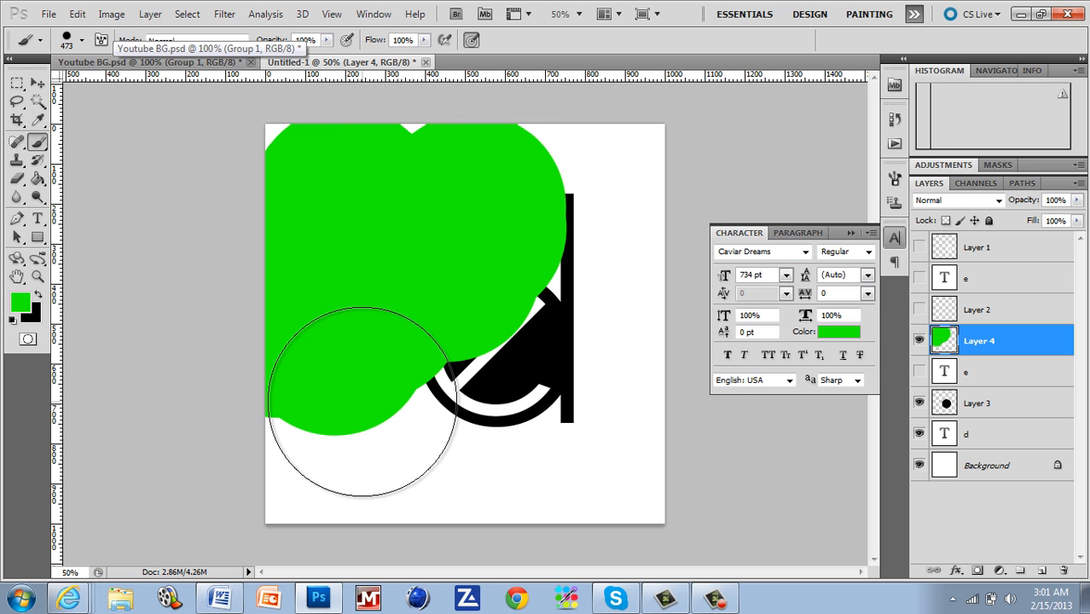
pyautogui.hotkey('ctrl', 'z')
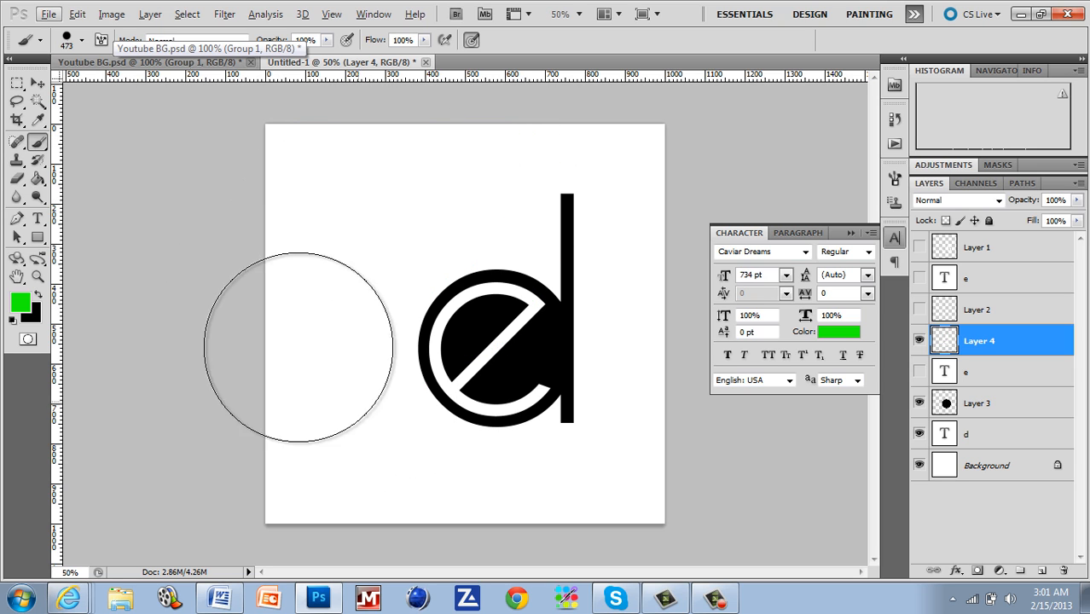
pyautogui.click(81, 40)
pyautogui.click(86, 152)
pyautogui.moveTo(394, 285)
pyautogui.mouseDown()
pyautogui.moveTo(390, 208)
pyautogui.moveTo(442, 189)
pyautogui.moveTo(444, 232)
pyautogui.mouseUp()
pyautogui.hotkey('ctrl', 'alt', 'z')
# - Try erasing parts of the logo on Layer 4 and Layer 3 with the Eraser, and undo back to Layer 4
pyautogui.click(17, 178)
pyautogui.moveTo(487, 347); pyautogui.dragTo(520, 326)
pyautogui.hotkey('ctrl', 'alt', 'z')
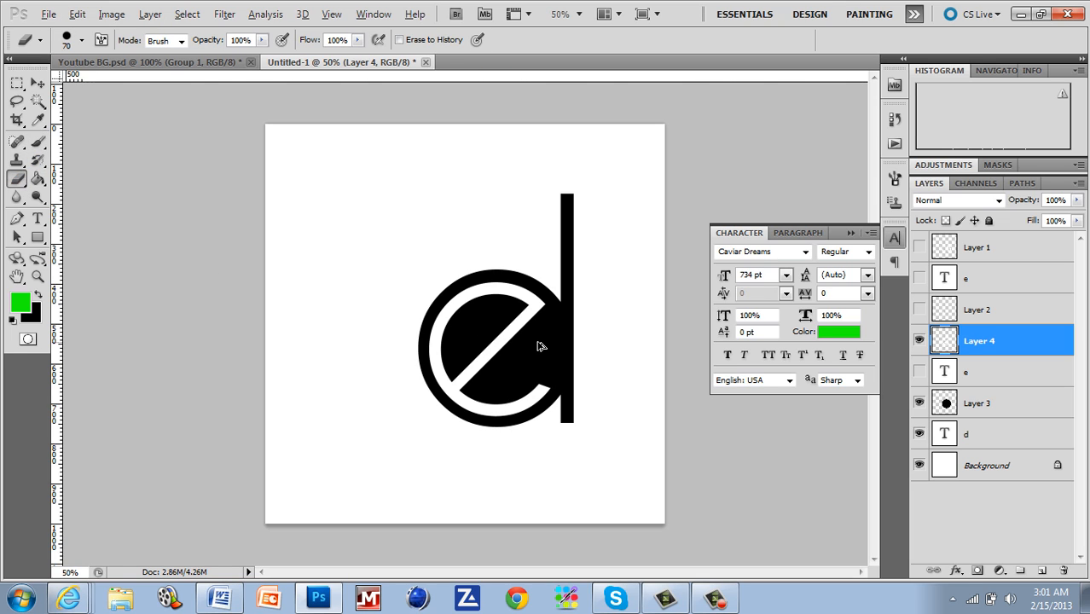
pyautogui.click(1011, 412)
pyautogui.moveTo(545, 370)
pyautogui.mouseDown()
pyautogui.moveTo(554, 288)
pyautogui.moveTo(625, 260)
pyautogui.mouseUp()
pyautogui.hotkey('ctrl', 'alt', 'z')
pyautogui.hotkey('ctrl', 'alt', 'z')
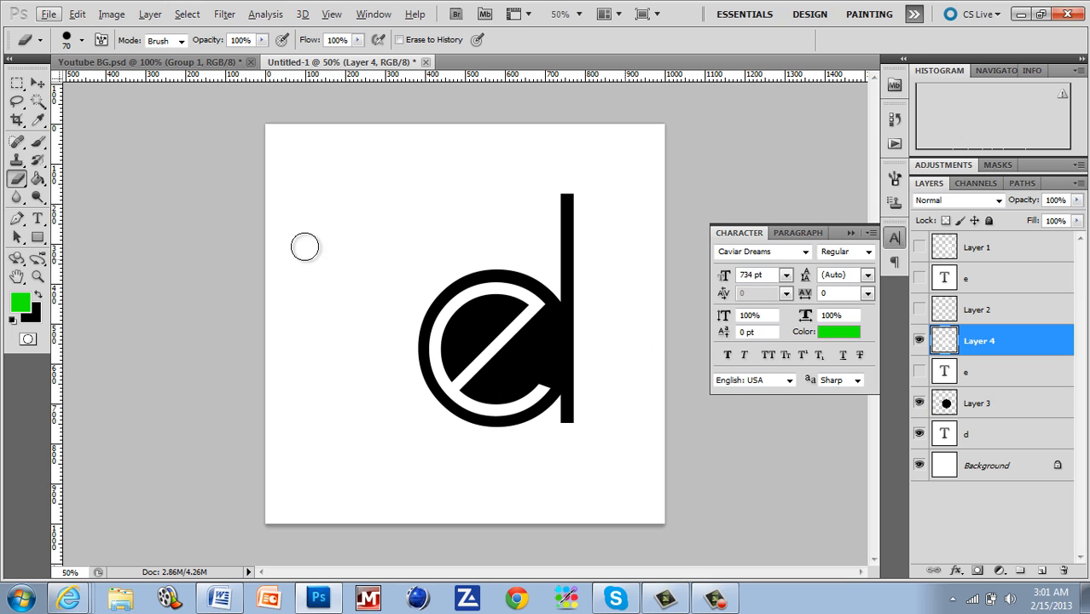
# - Try filling Layer 4 around and inside the white e with green using the Paint Bucket, and undo the fills
pyautogui.click(38, 178)
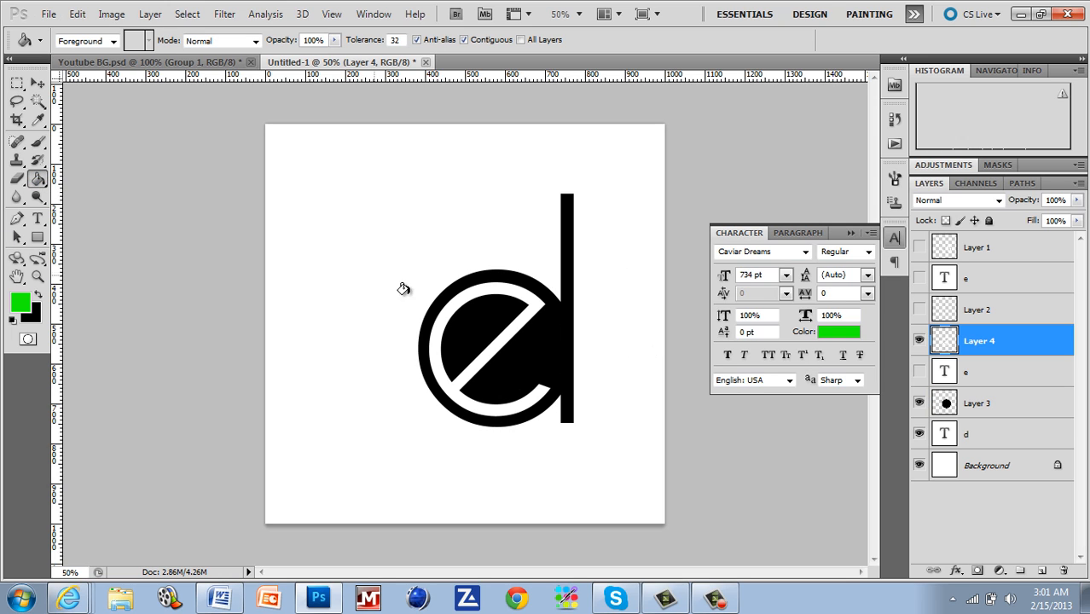
pyautogui.click(480, 326)
pyautogui.click(534, 348)
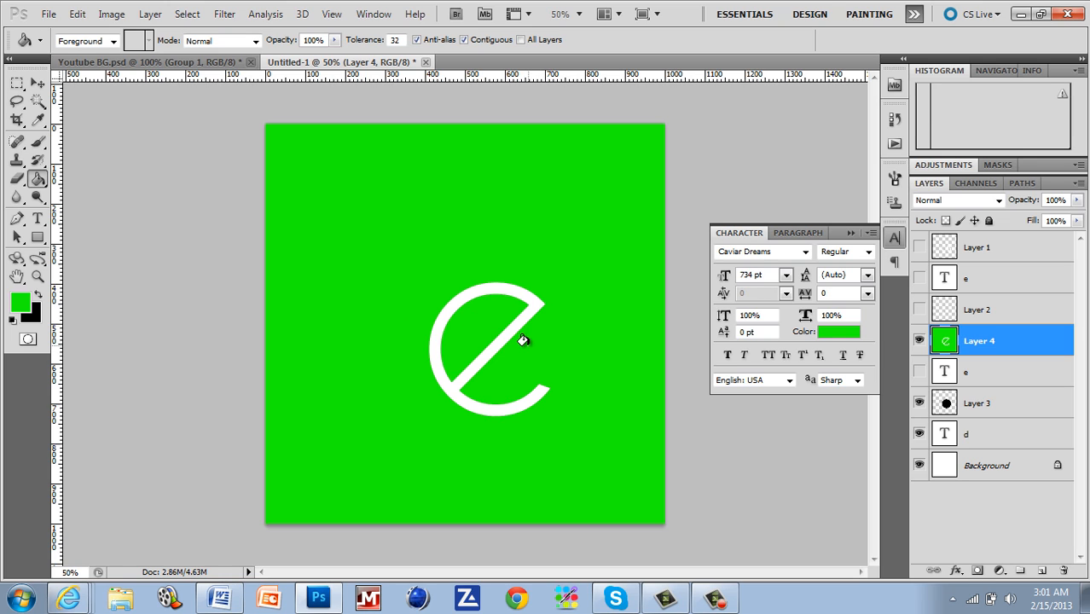
pyautogui.hotkey('ctrl', 'alt', 'z')
pyautogui.hotkey('ctrl', 'alt', 'z')
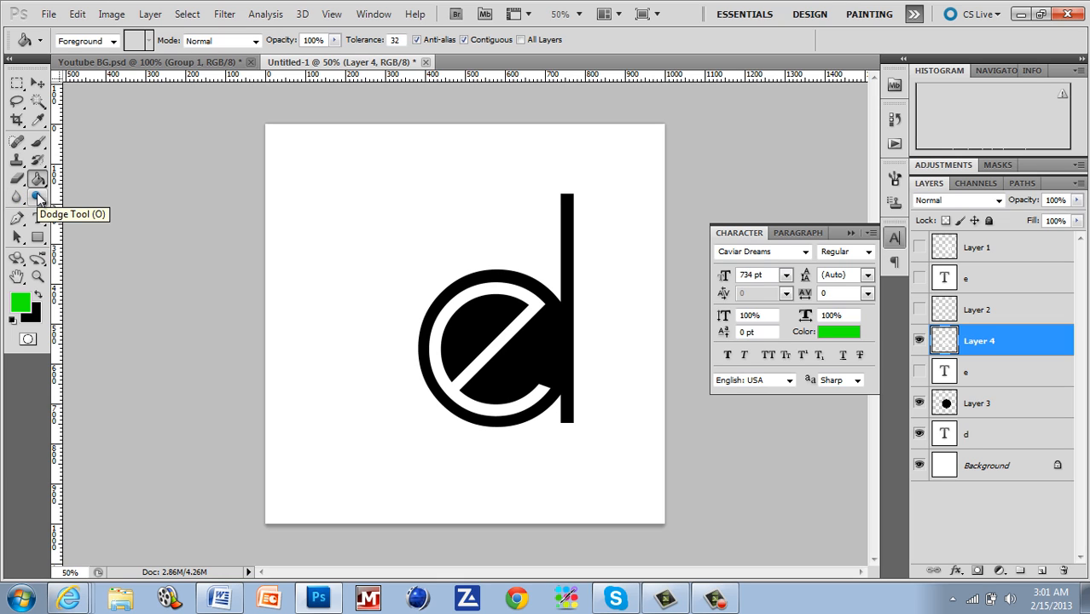
# - Try drawing a closed, curvy Pen path on the white area beside the logo, and undo all its points
pyautogui.click(19, 219)
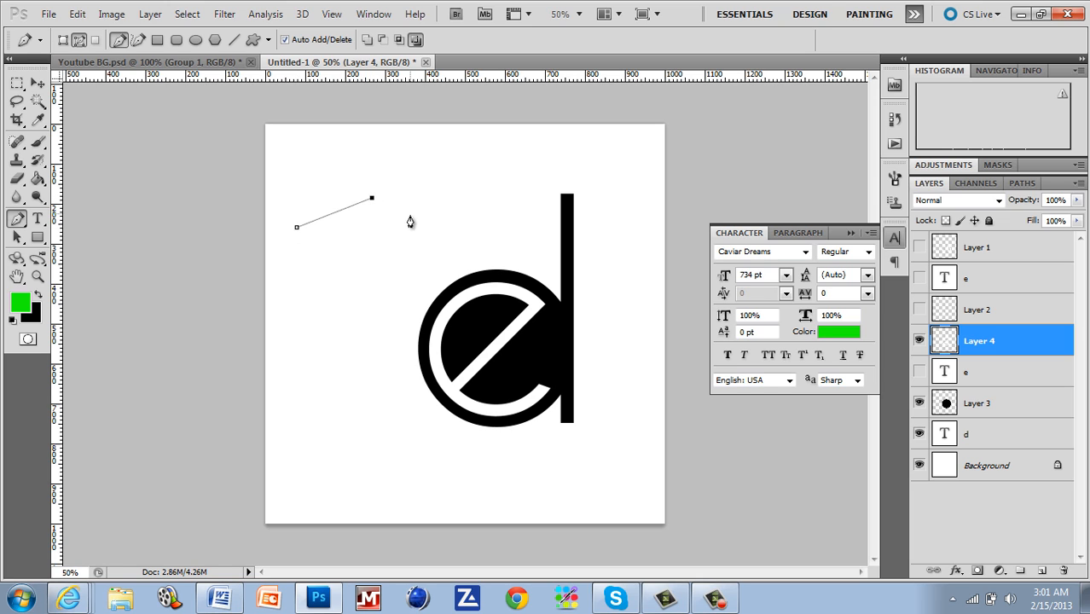
pyautogui.moveTo(407, 233); pyautogui.dragTo(369, 323)
pyautogui.moveTo(309, 351); pyautogui.dragTo(370, 485)
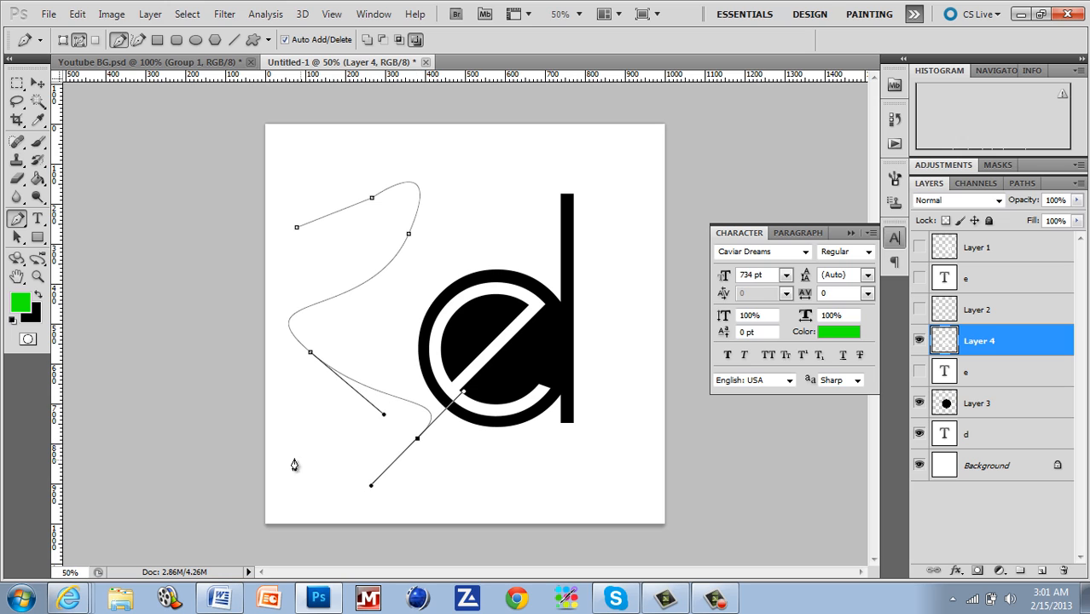
pyautogui.moveTo(285, 452); pyautogui.dragTo(301, 488)
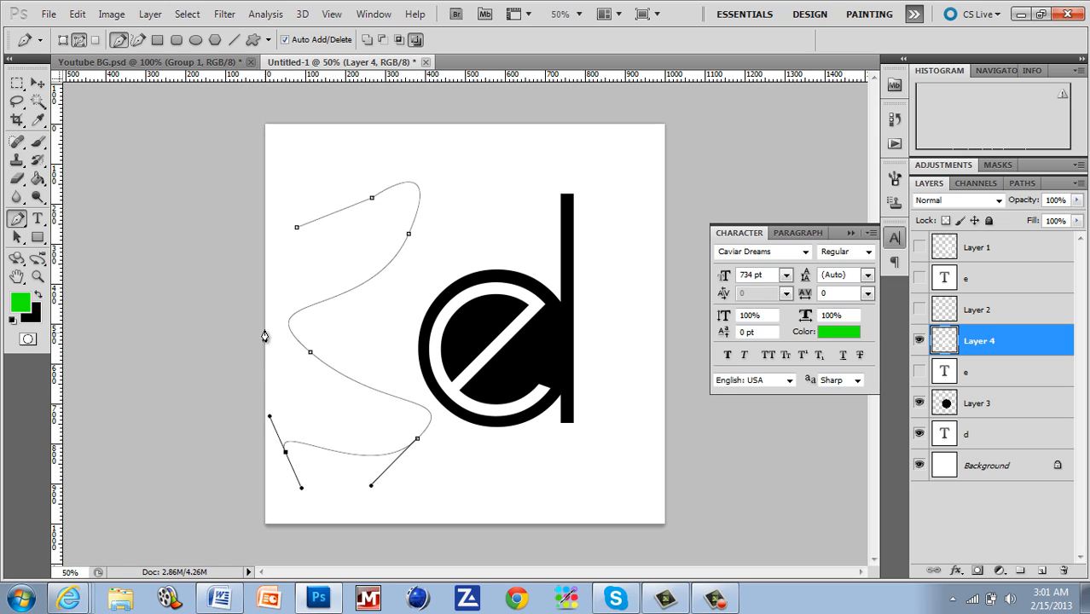
pyautogui.moveTo(265, 327); pyautogui.dragTo(293, 287)
pyautogui.click(297, 231)
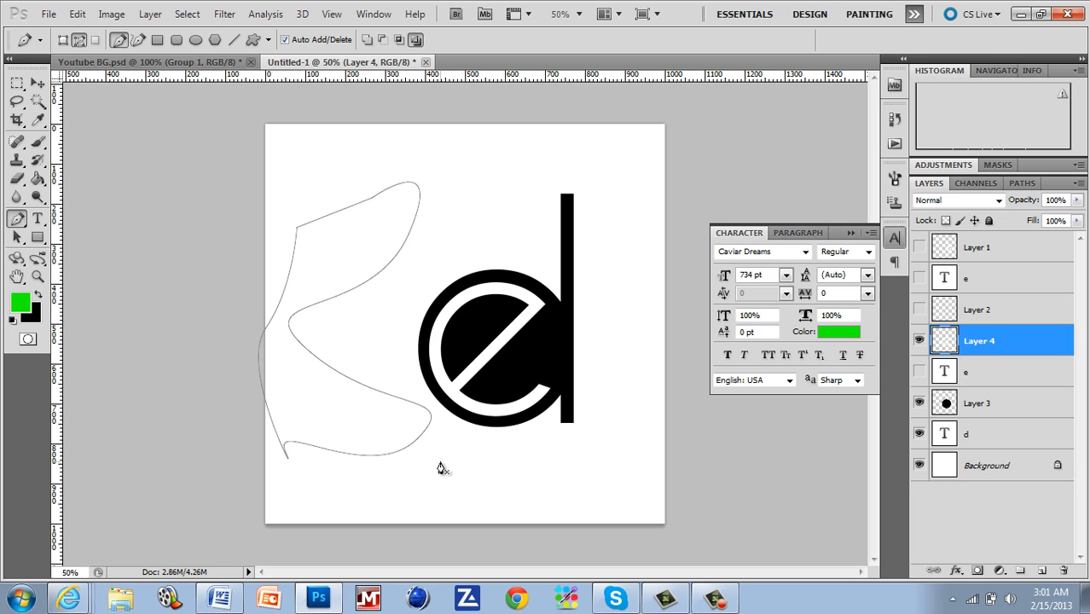
pyautogui.hotkey('ctrl', 'alt', 'z')
pyautogui.hotkey('ctrl', 'alt', 'z')
pyautogui.hotkey('ctrl', 'alt', 'z')
pyautogui.hotkey('ctrl', 'alt', 'z')
pyautogui.hotkey('ctrl', 'alt', 'z')
pyautogui.hotkey('ctrl', 'alt', 'z')
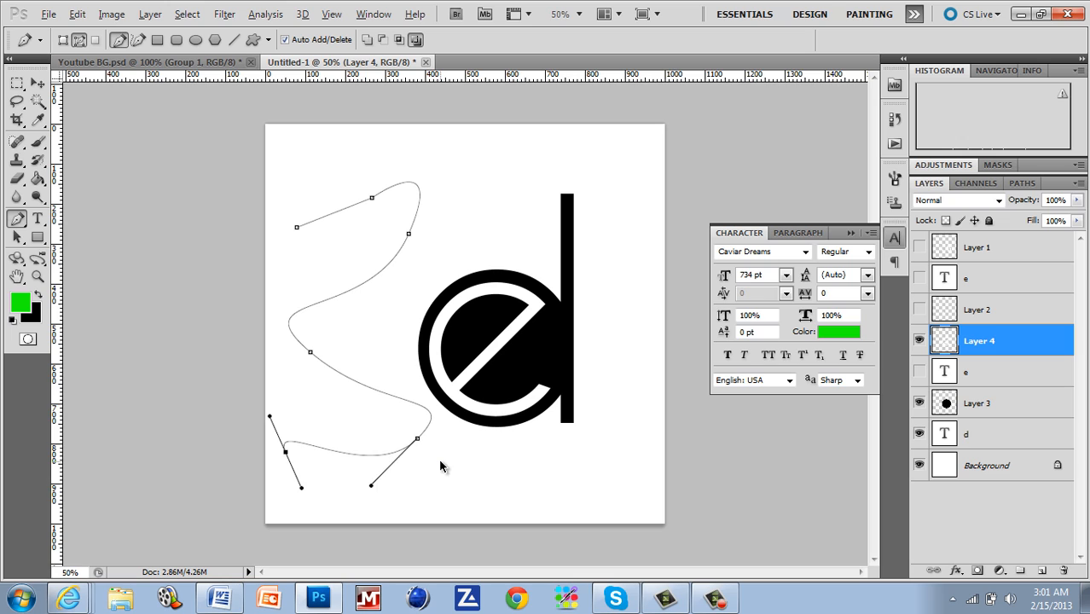
# - Add the green text "encue" in 734 pt Caviar Dreams to the canvas and shift it down over the logo
pyautogui.click(37, 219)
pyautogui.click(296, 196)
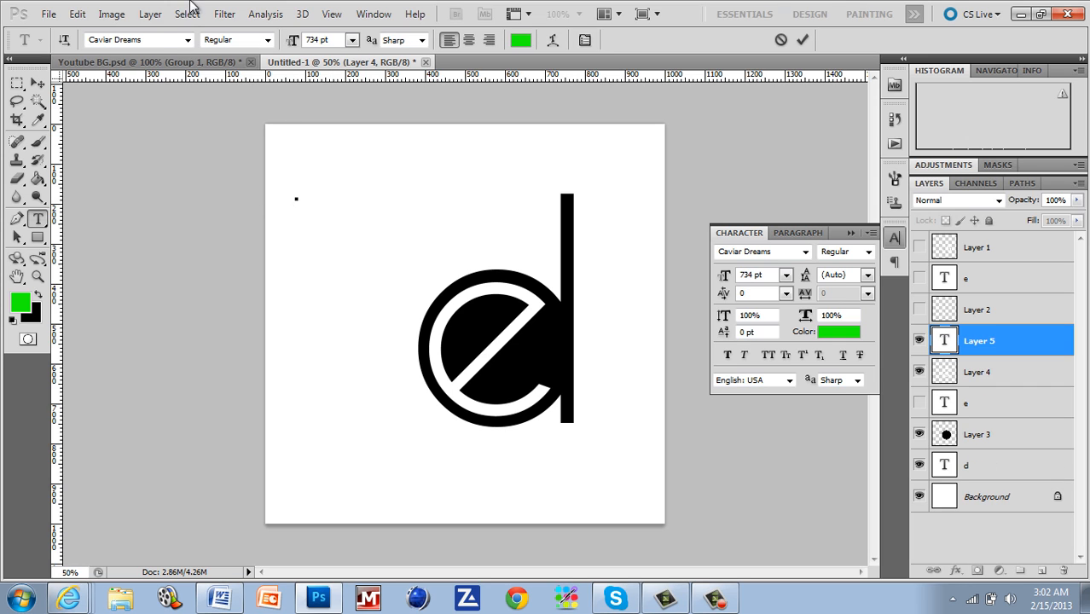
pyautogui.write('en')
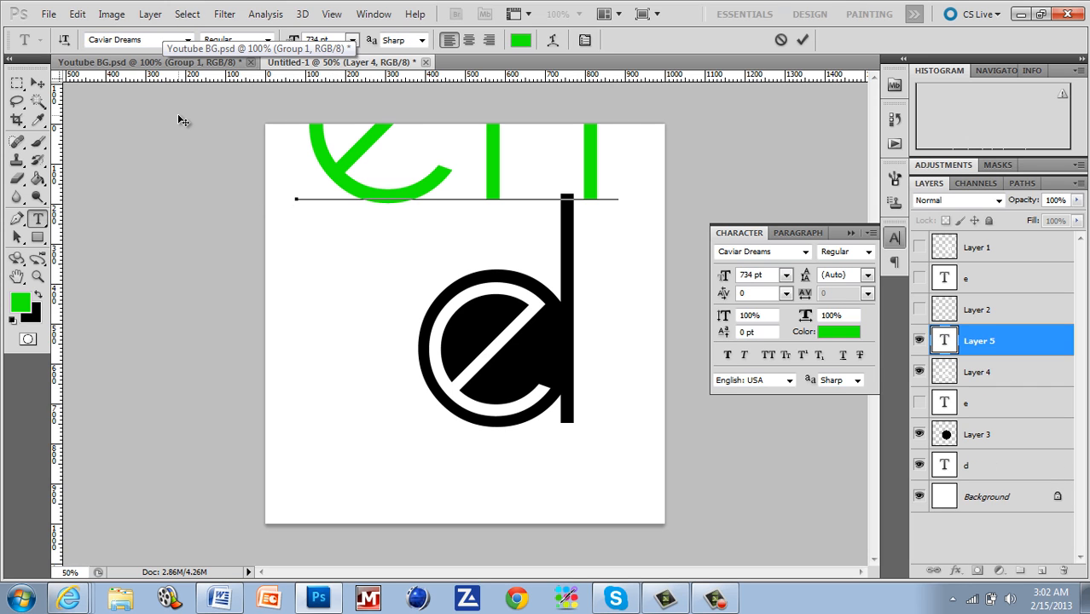
pyautogui.moveTo(299, 287); pyautogui.dragTo(249, 380)
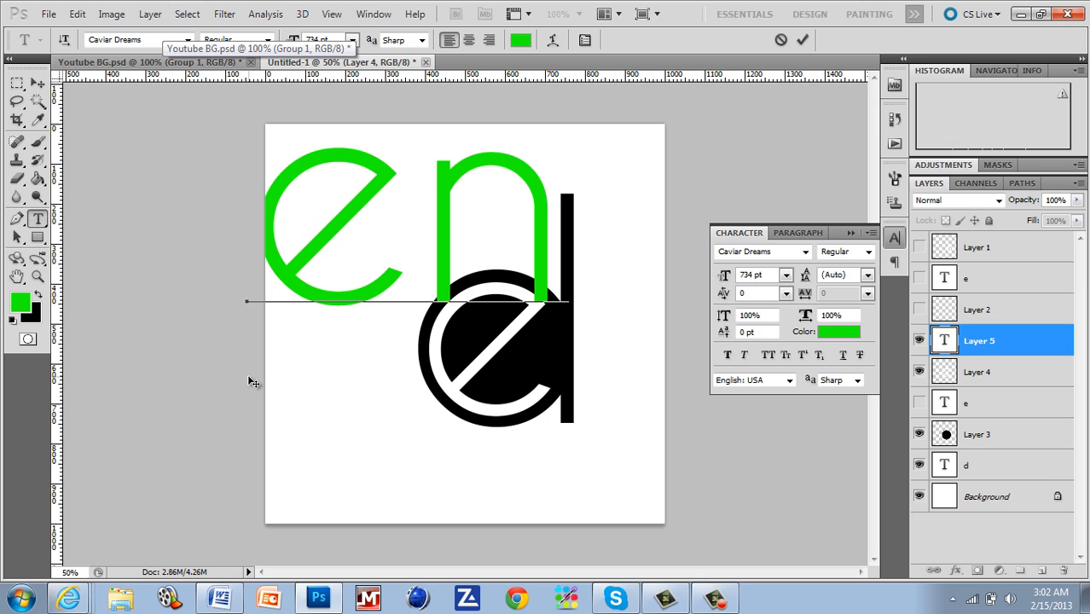
pyautogui.write('d')
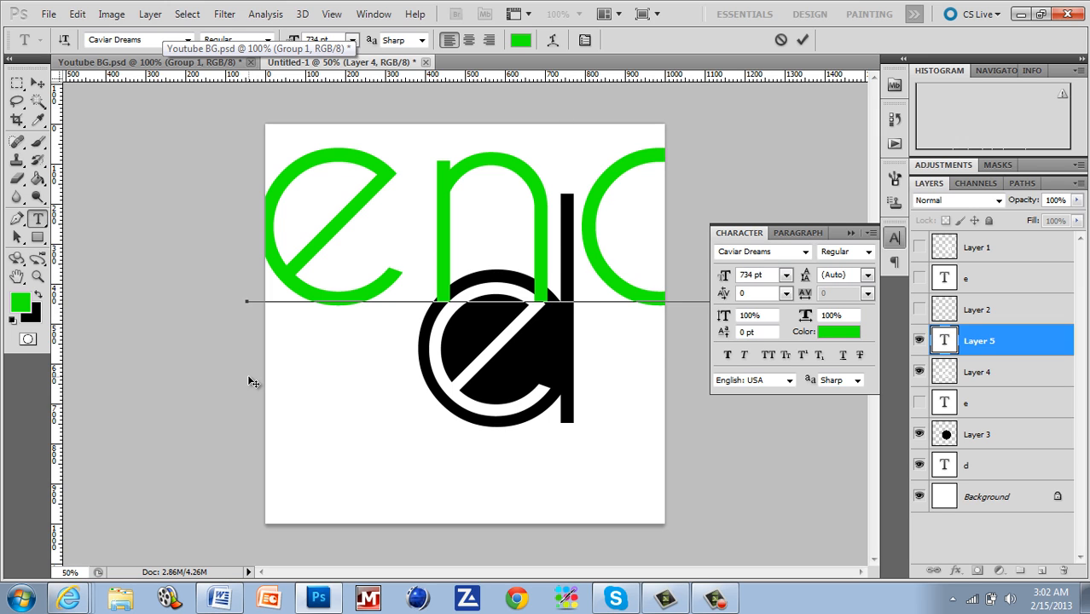
# - Set the whole encue text to 72 pt and place it in the white area above and beside the e
pyautogui.hotkey('ctrl', 'a')
pyautogui.click(351, 40)
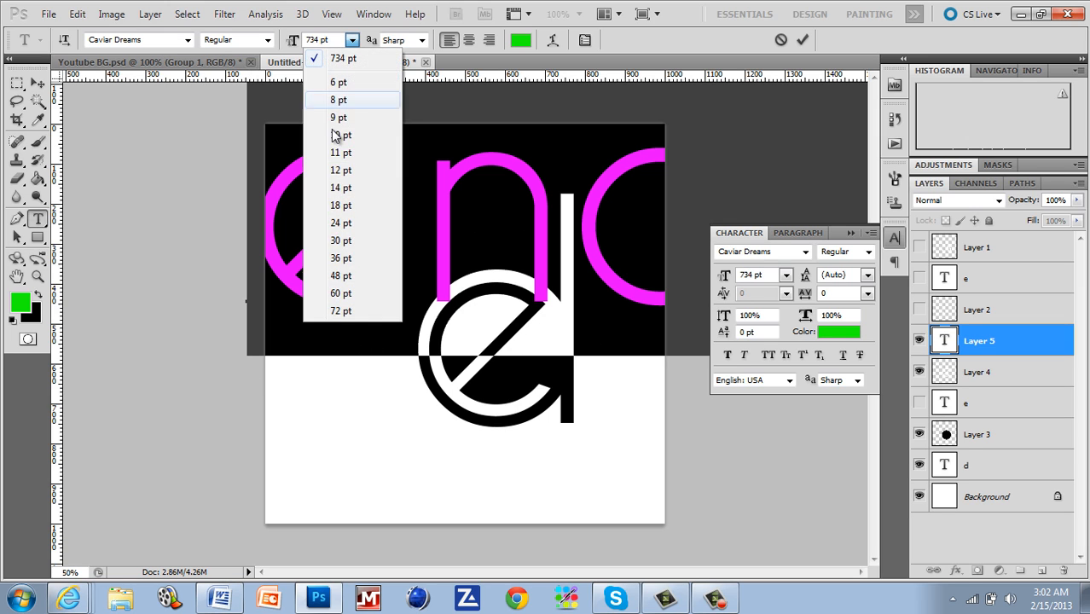
pyautogui.click(341, 310)
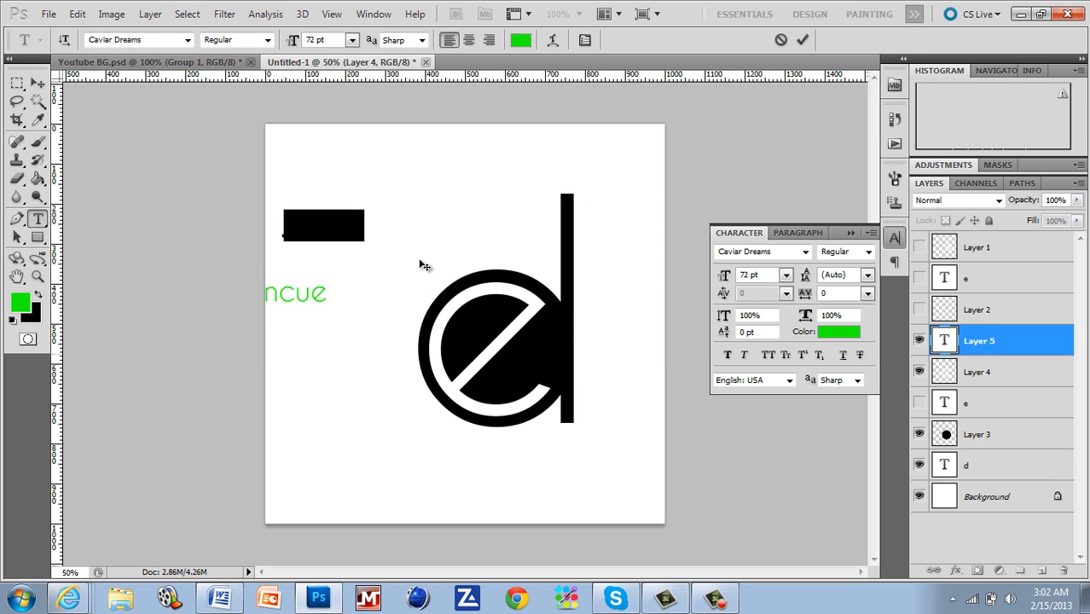
pyautogui.click(388, 194)
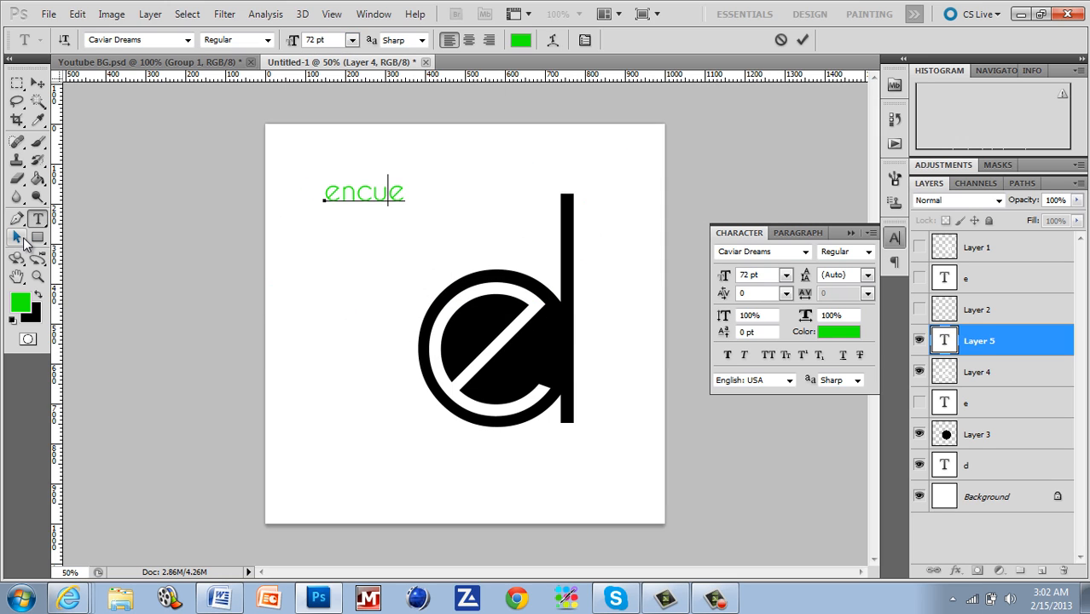
# - Commit the encue text and delete its layer
pyautogui.click(1021, 361)
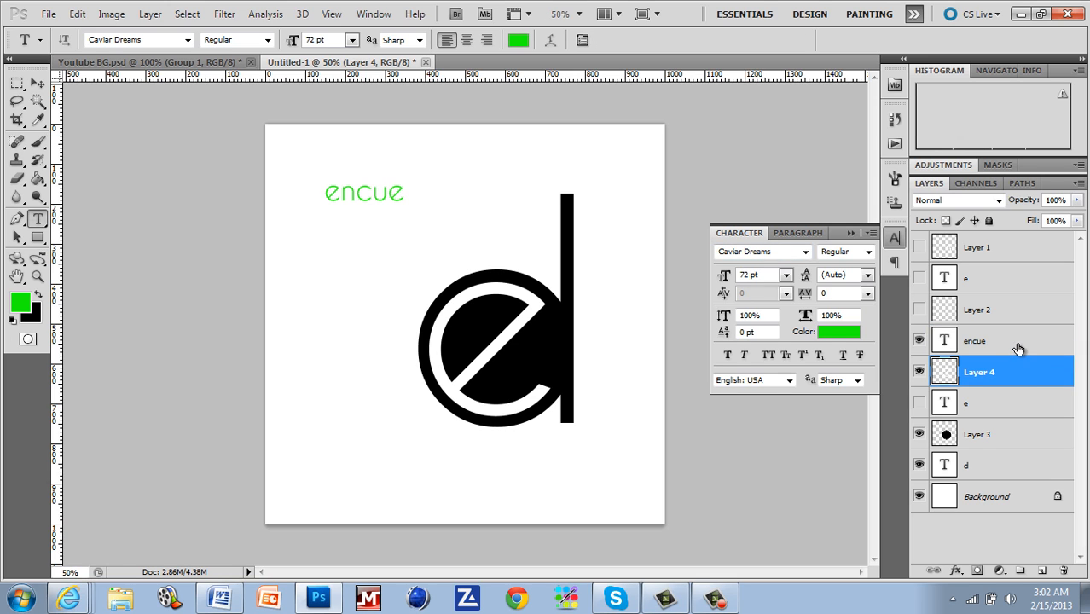
pyautogui.click(1020, 346)
pyautogui.press('Delete')
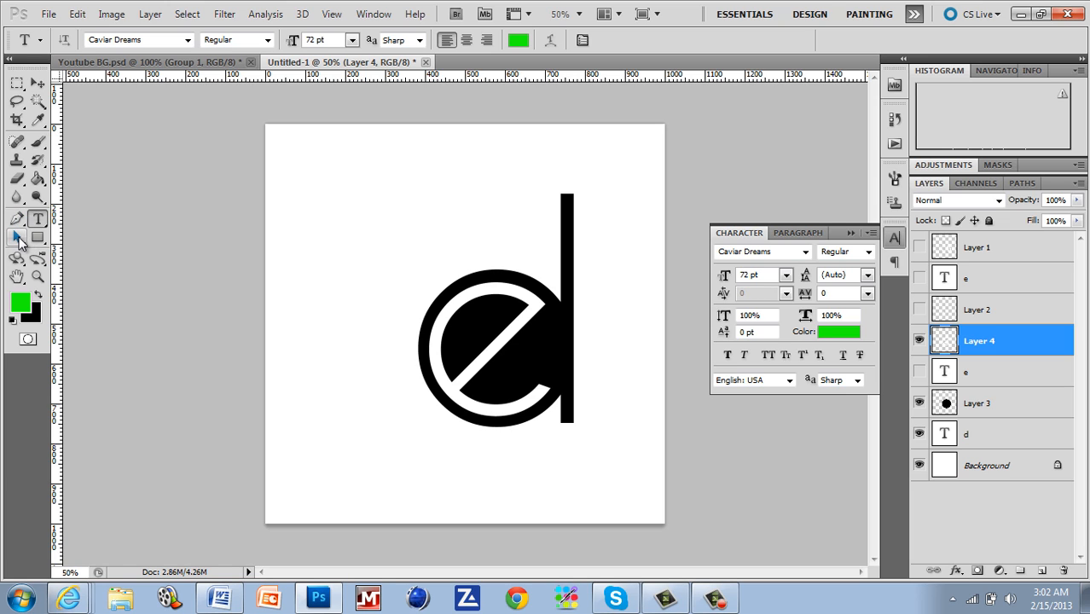
# - Try drawing a small upright green rectangle shape beside the logo with the Rectangle Tool, and undo it
pyautogui.click(37, 239)
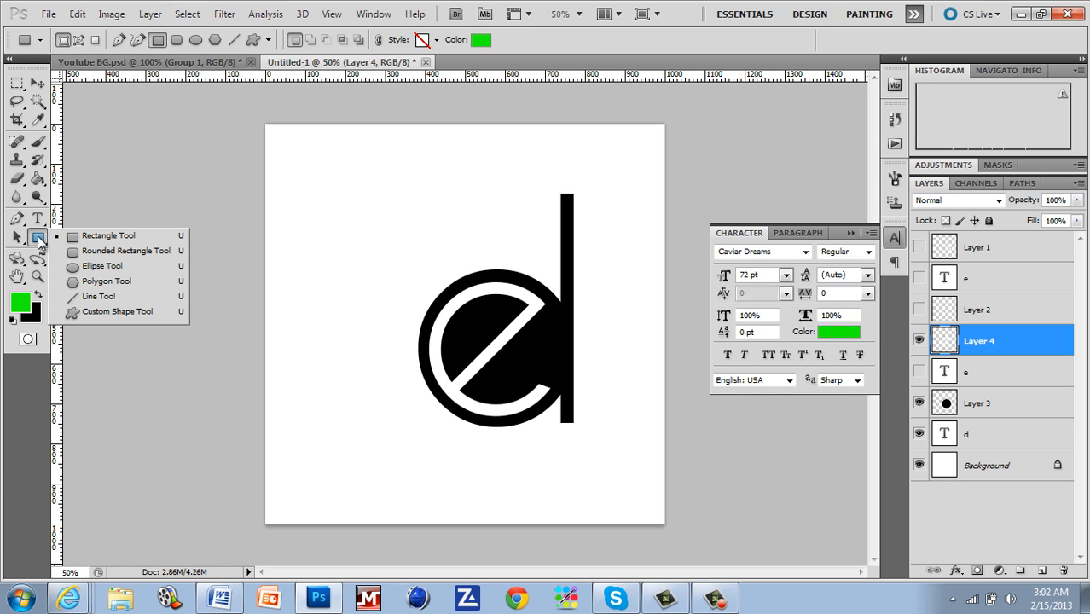
pyautogui.click(109, 239)
pyautogui.moveTo(310, 178); pyautogui.dragTo(361, 257)
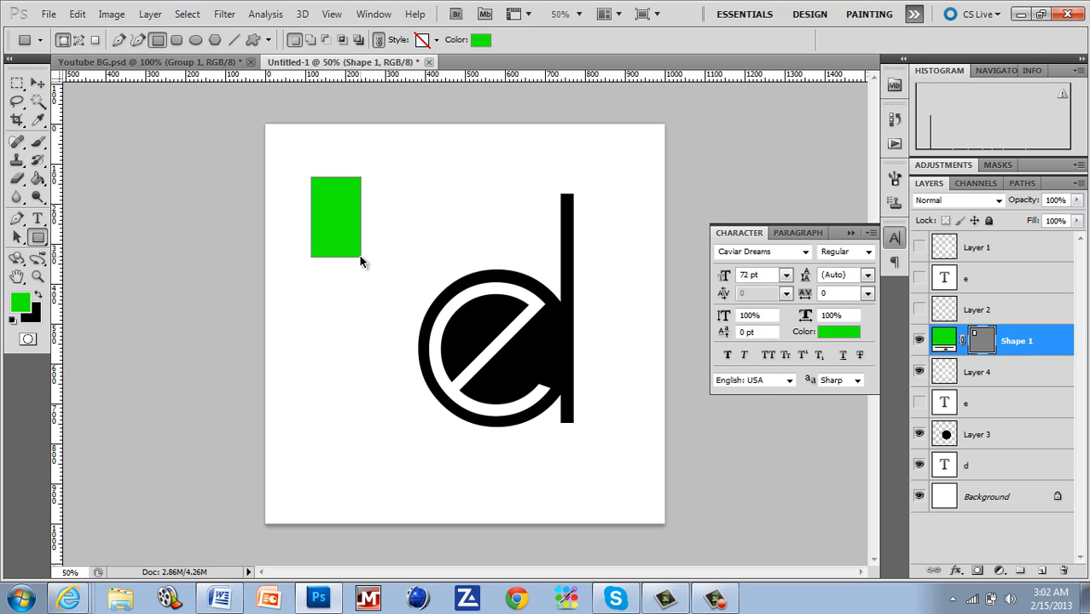
pyautogui.hotkey('ctrl', 'z')
# - Try drawing green four-leaf clover shapes beside the logo with the Custom Shape Tool, and undo them
pyautogui.click(37, 239)
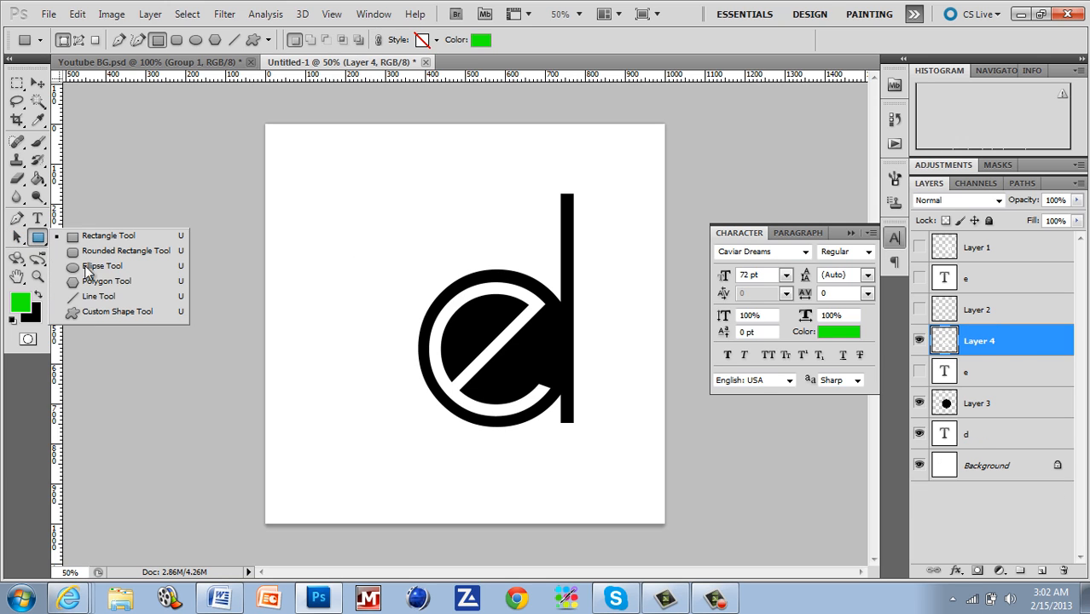
pyautogui.click(111, 311)
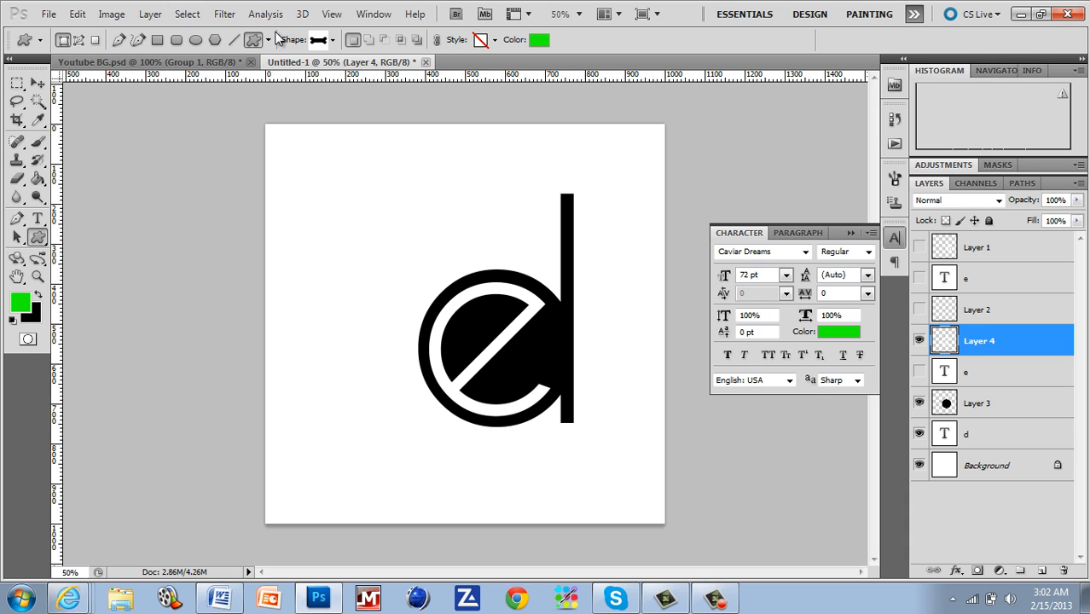
pyautogui.click(333, 40)
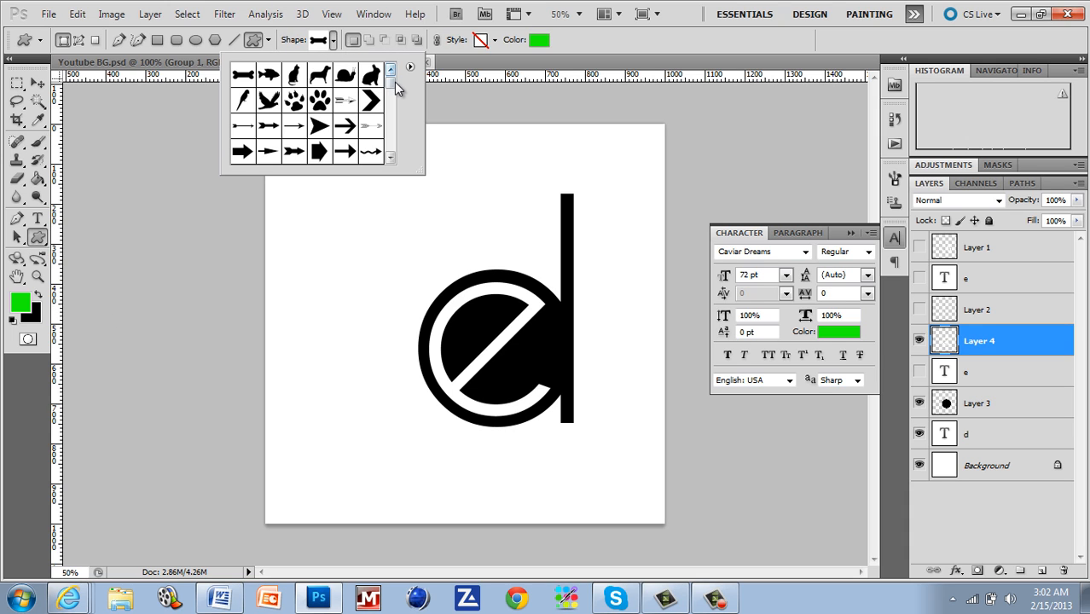
pyautogui.moveTo(396, 84); pyautogui.dragTo(393, 101)
pyautogui.click(321, 129)
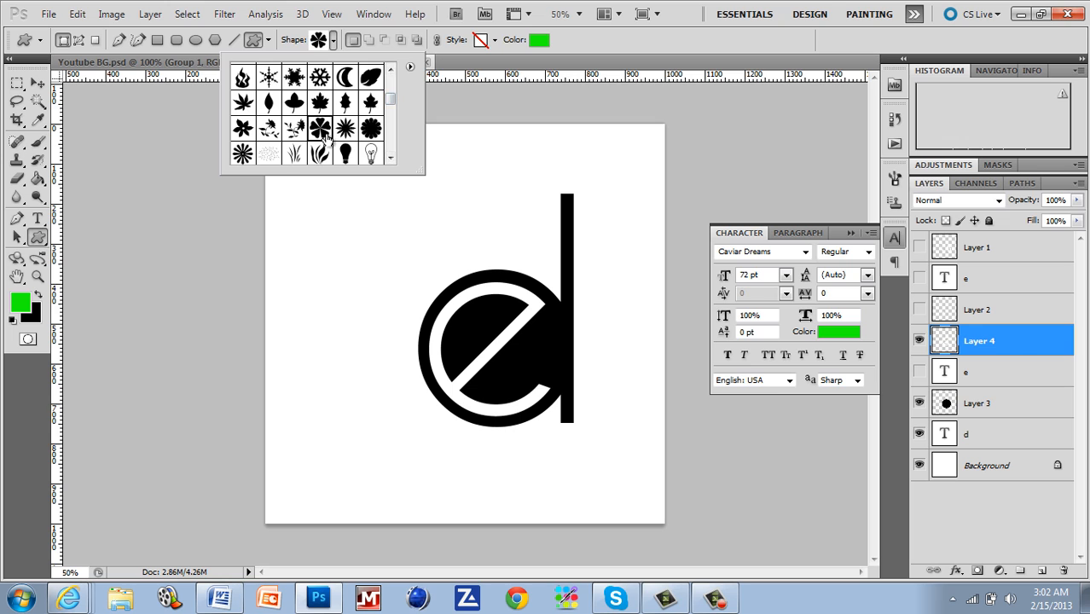
pyautogui.moveTo(327, 241)
pyautogui.mouseDown()
pyautogui.moveTo(324, 303)
pyautogui.moveTo(268, 346)
pyautogui.mouseUp()
pyautogui.moveTo(427, 134)
pyautogui.mouseDown()
pyautogui.moveTo(388, 204)
pyautogui.moveTo(325, 245)
pyautogui.mouseUp()
pyautogui.hotkey('ctrl', 'alt', 'z')
pyautogui.hotkey('ctrl', 'alt', 'z')
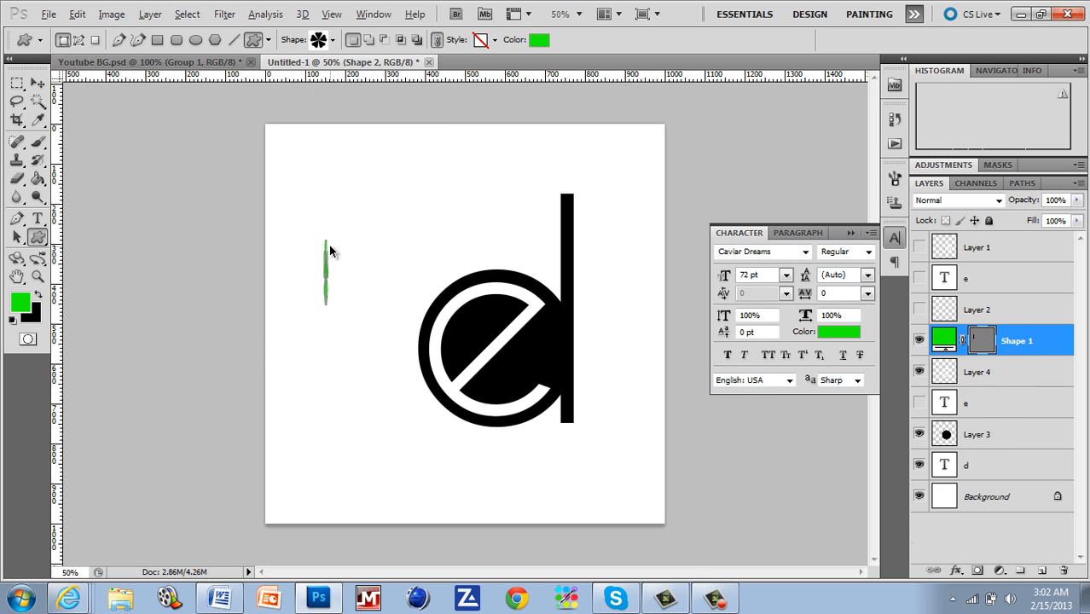
pyautogui.hotkey('ctrl', 'alt', 'z')
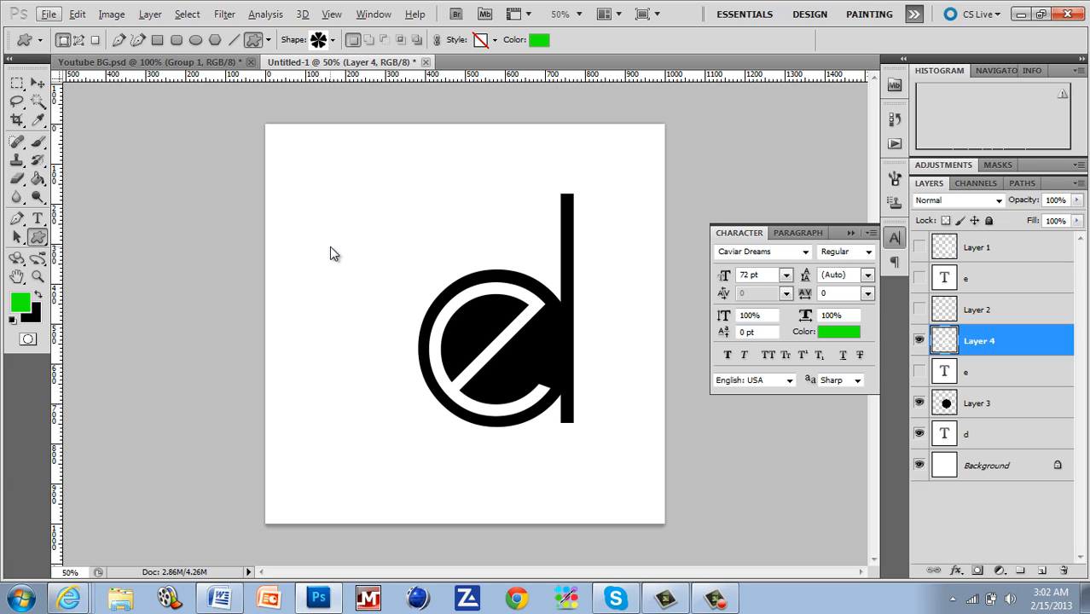
# - Magnify the edges of the e's diagonal stroke to 500% with the Zoom tool, and return the view to 50%
pyautogui.click(37, 282)
pyautogui.click(508, 350)
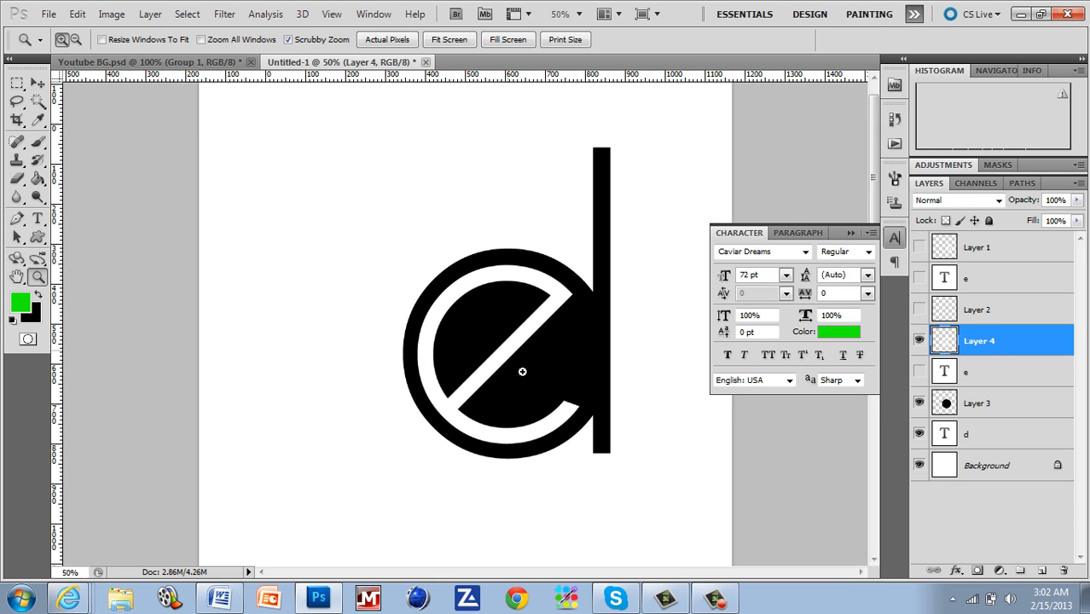
pyautogui.click(548, 455)
pyautogui.click(466, 412)
pyautogui.click(466, 412)
pyautogui.click(466, 412)
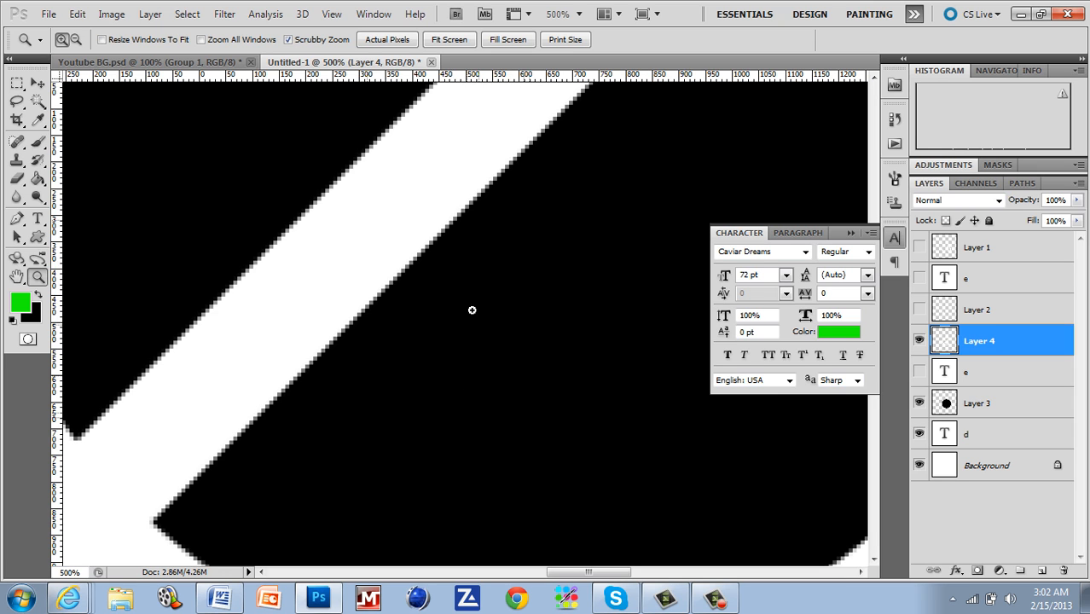
pyautogui.keyDown('alt'); pyautogui.click(382, 219); pyautogui.keyUp('alt')
pyautogui.keyDown('alt'); pyautogui.click(382, 219); pyautogui.keyUp('alt')
pyautogui.keyDown('alt'); pyautogui.click(382, 219); pyautogui.keyUp('alt')
pyautogui.keyDown('alt'); pyautogui.click(381, 220); pyautogui.keyUp('alt')
pyautogui.keyDown('alt'); pyautogui.click(382, 219); pyautogui.keyUp('alt')
pyautogui.keyDown('alt'); pyautogui.click(382, 219); pyautogui.keyUp('alt')
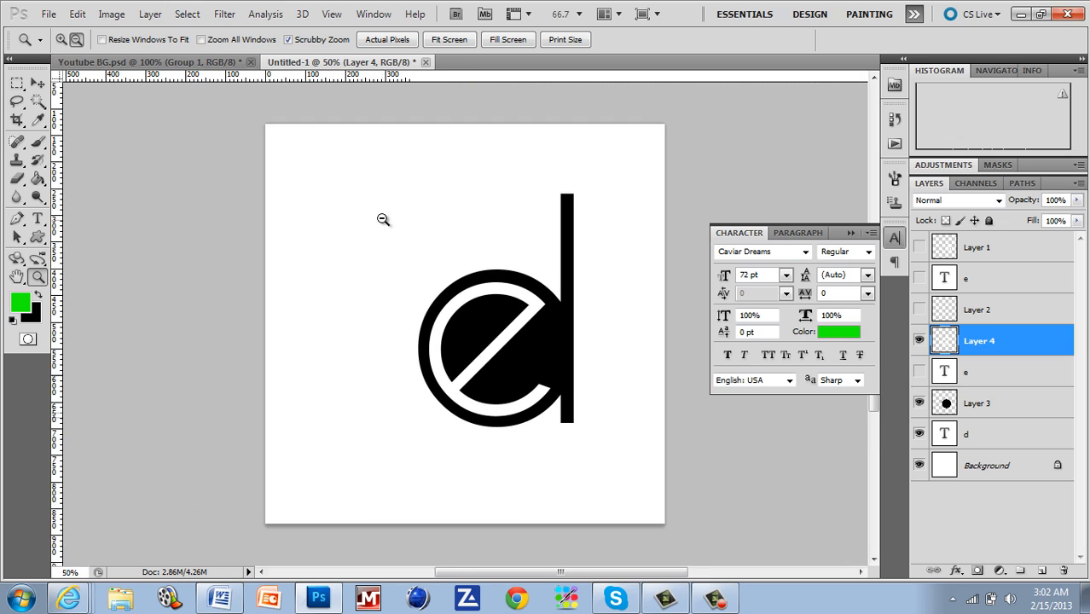
pyautogui.click(17, 276)
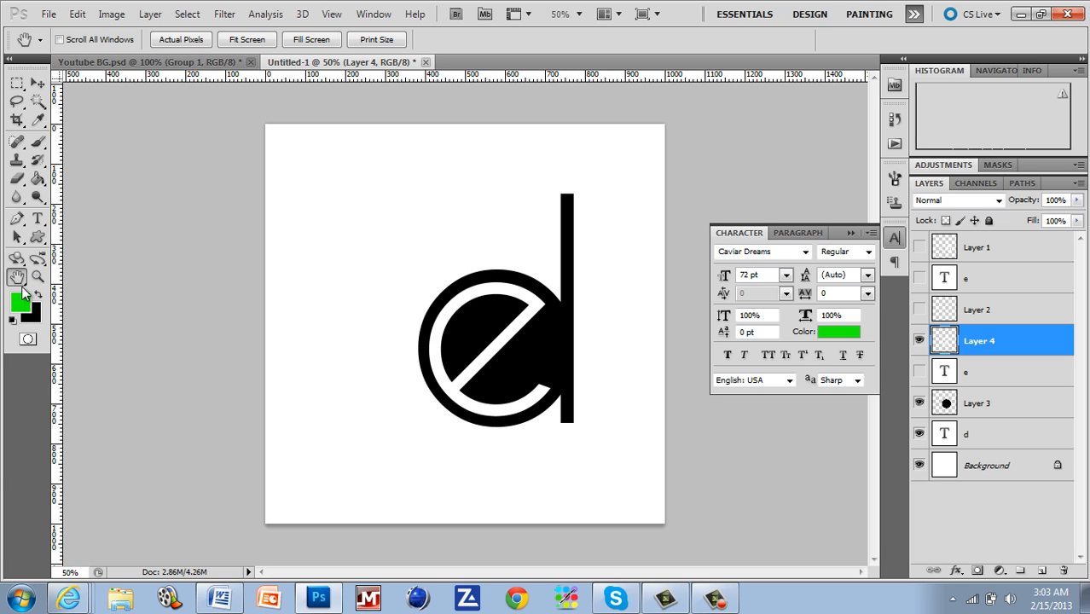
pyautogui.click(39, 41)
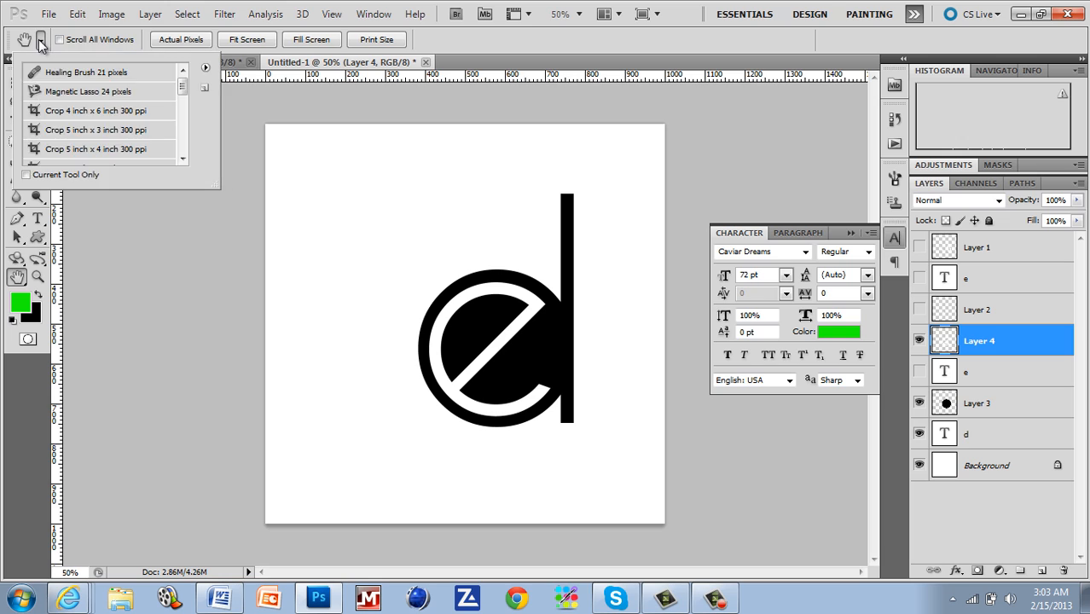
pyautogui.click(40, 42)
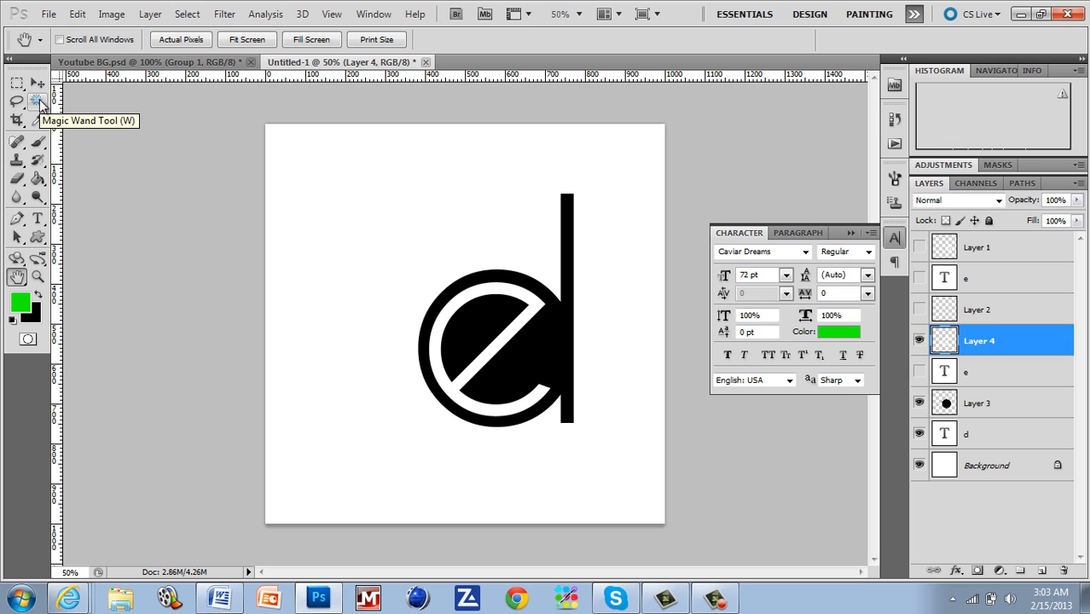
# - Try selecting the transparent area of Layer 4 with the Magic Wand, deselect it, and switch to the Move tool
pyautogui.click(39, 99)
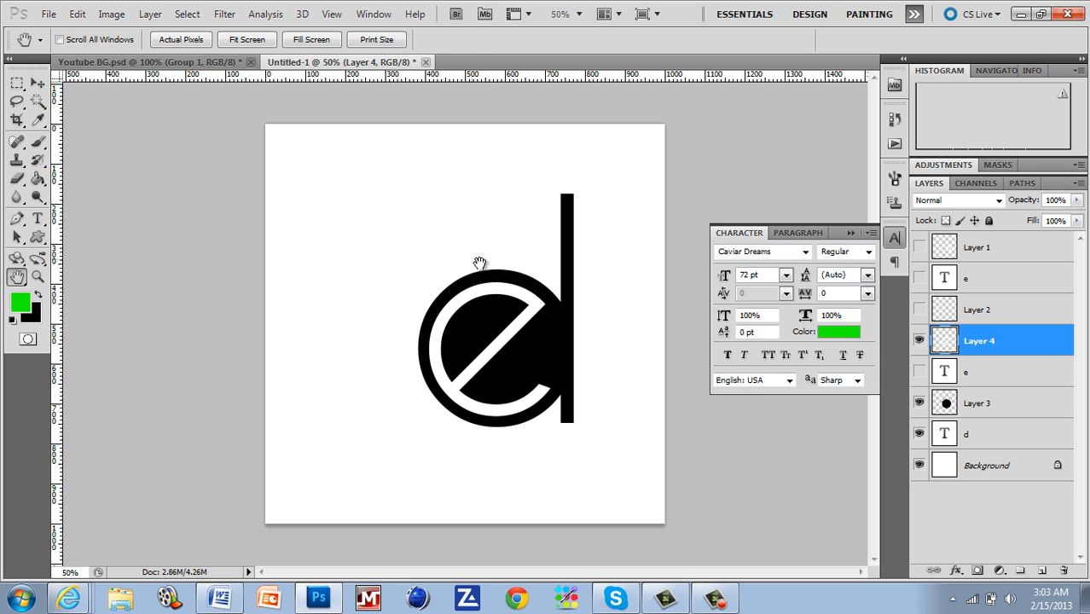
pyautogui.click(559, 367)
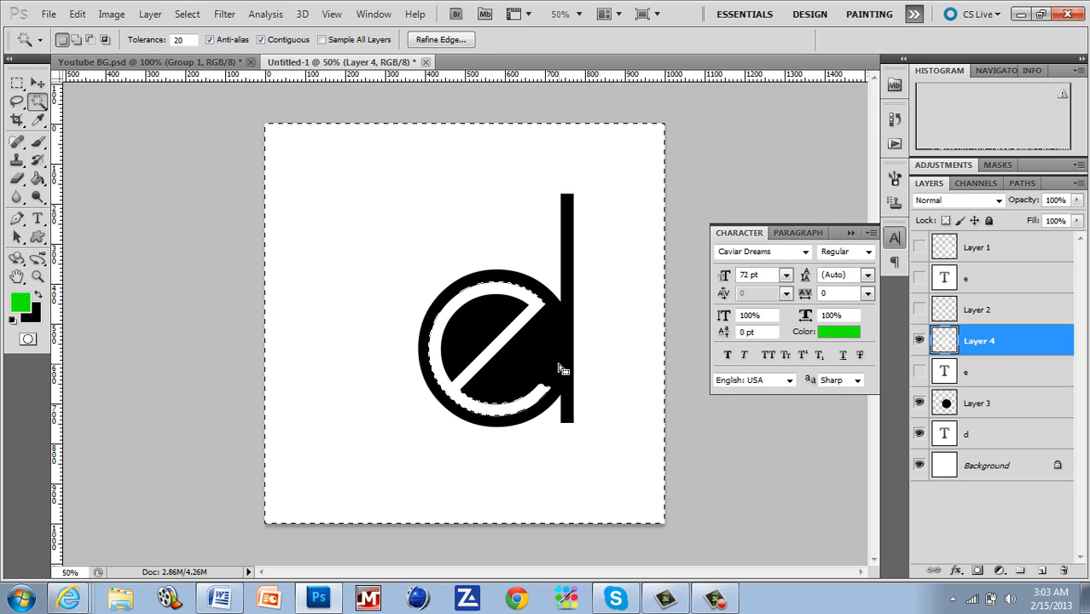
pyautogui.hotkey('ctrl', 'd')
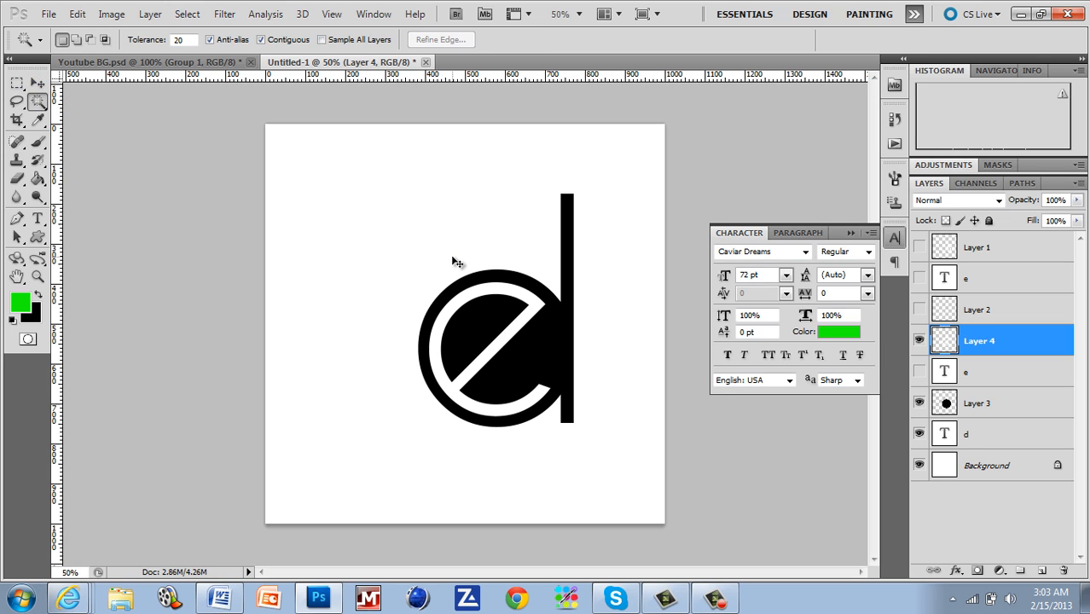
pyautogui.press('v')
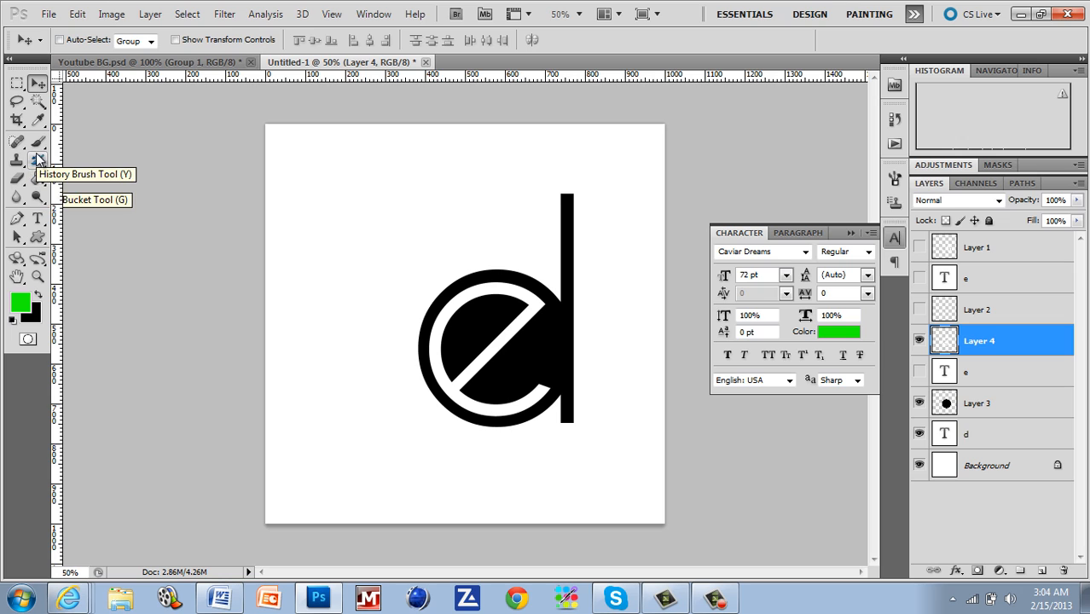
# - Try filling Layer 4 with a radial gradient, white near the canvas's upper-left area fading to black, and undo it
pyautogui.click(17, 102)
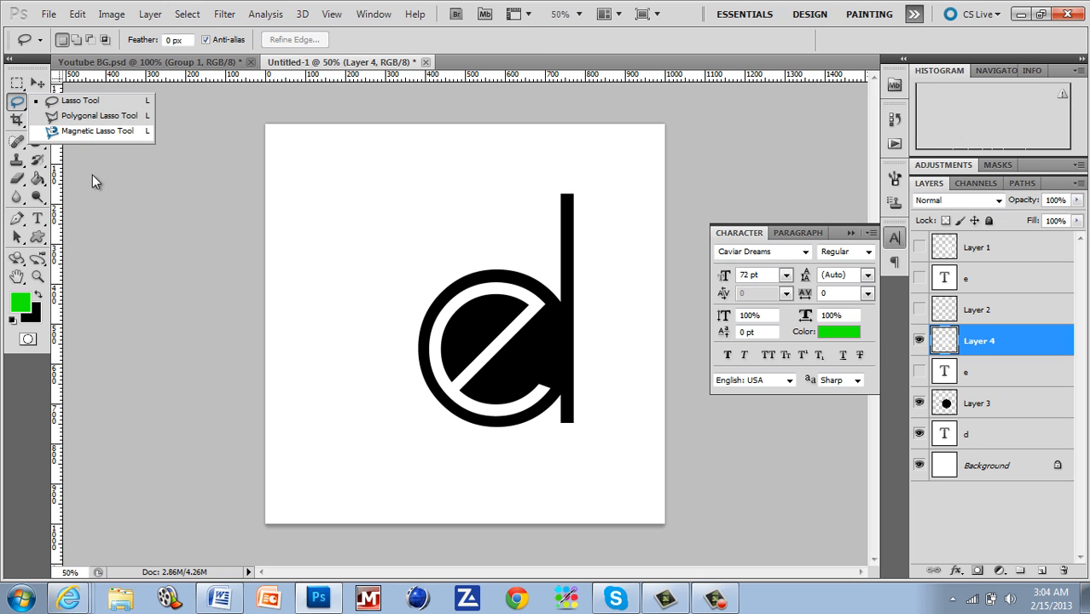
pyautogui.click(38, 179)
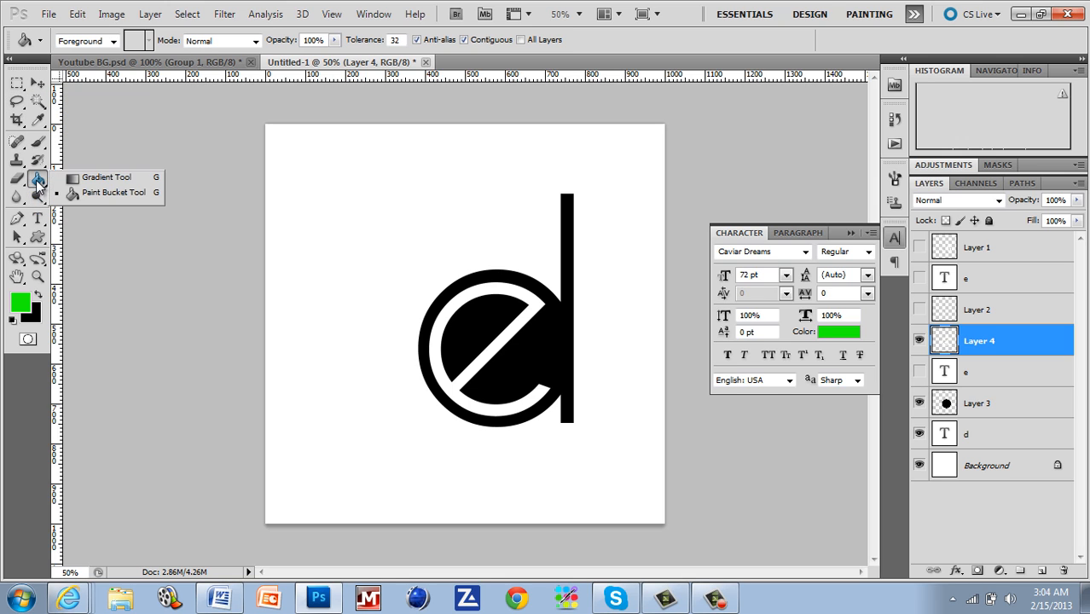
pyautogui.click(92, 180)
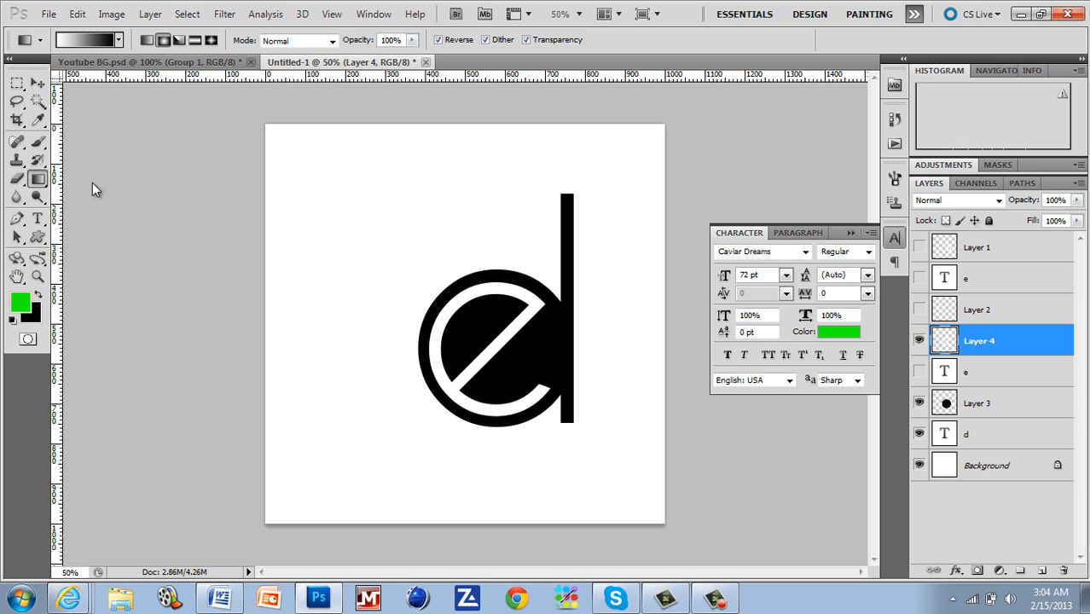
pyautogui.moveTo(353, 238); pyautogui.dragTo(335, 405)
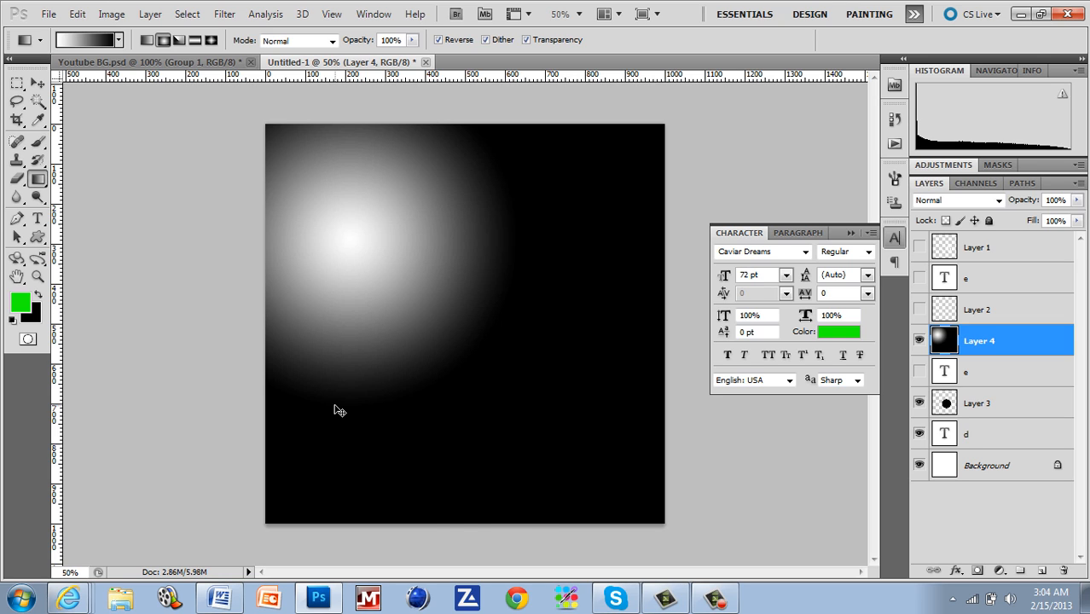
pyautogui.hotkey('ctrl', 'z')
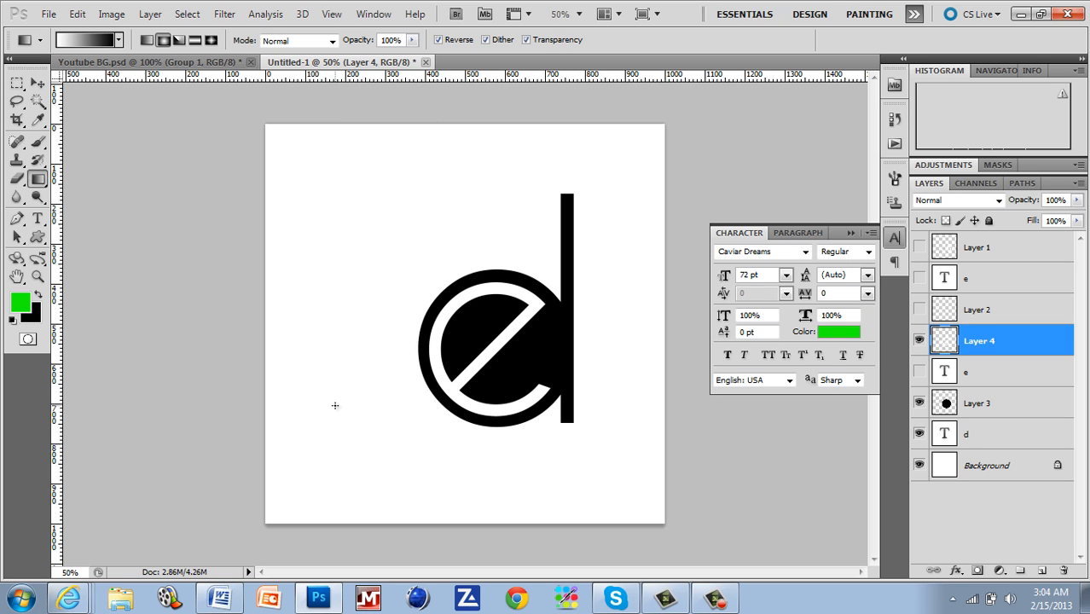
# - Deselect all layers and save the document as new logo in Photoshop format
pyautogui.click(18, 220)
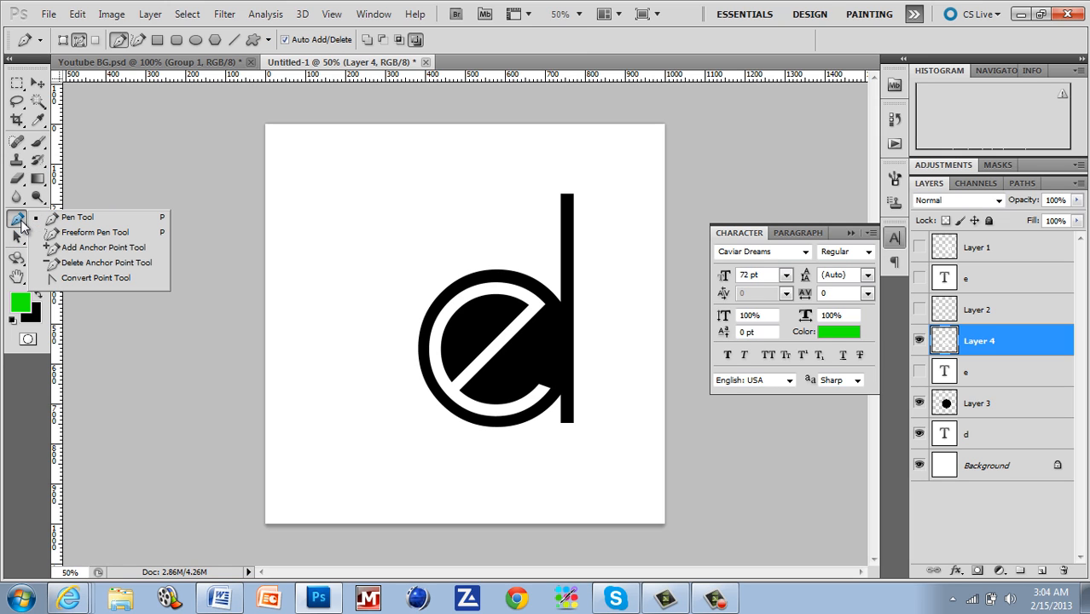
pyautogui.click(1027, 506)
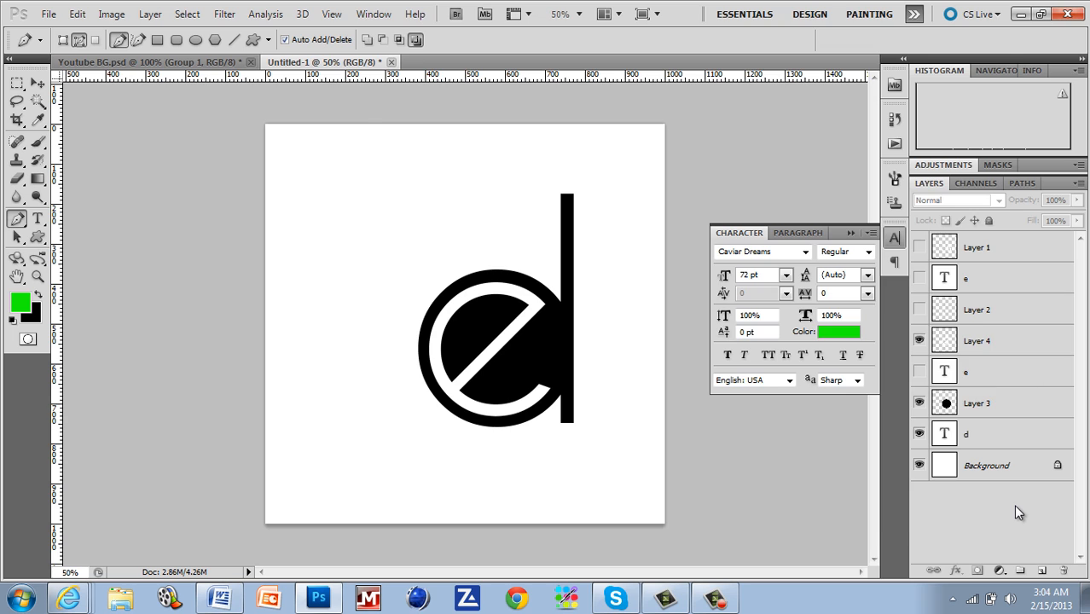
pyautogui.hotkey('ctrl', 's')
pyautogui.write('new logo')
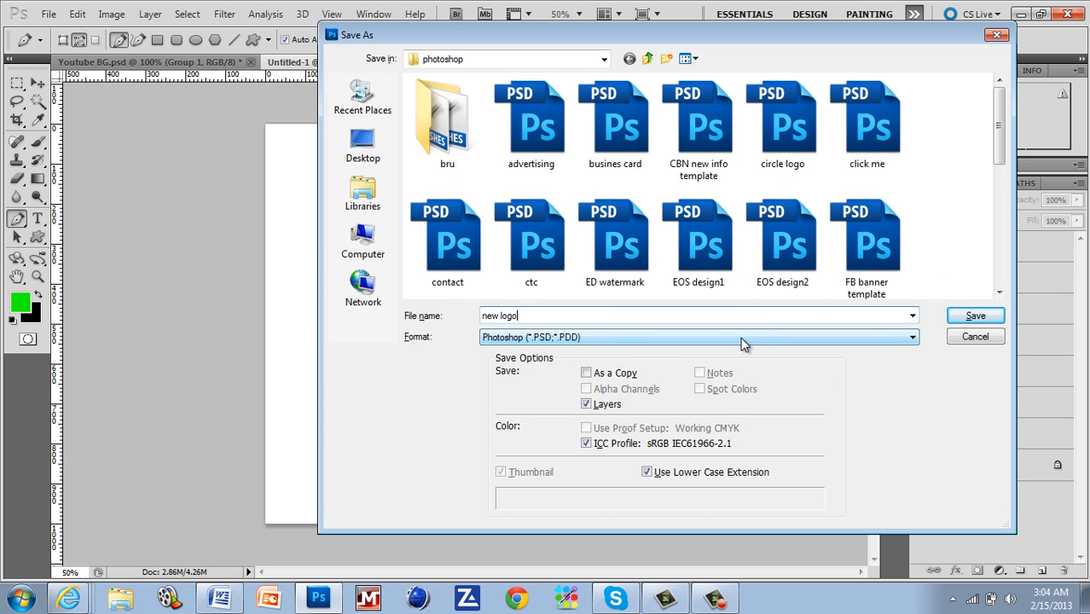
pyautogui.press('Return')
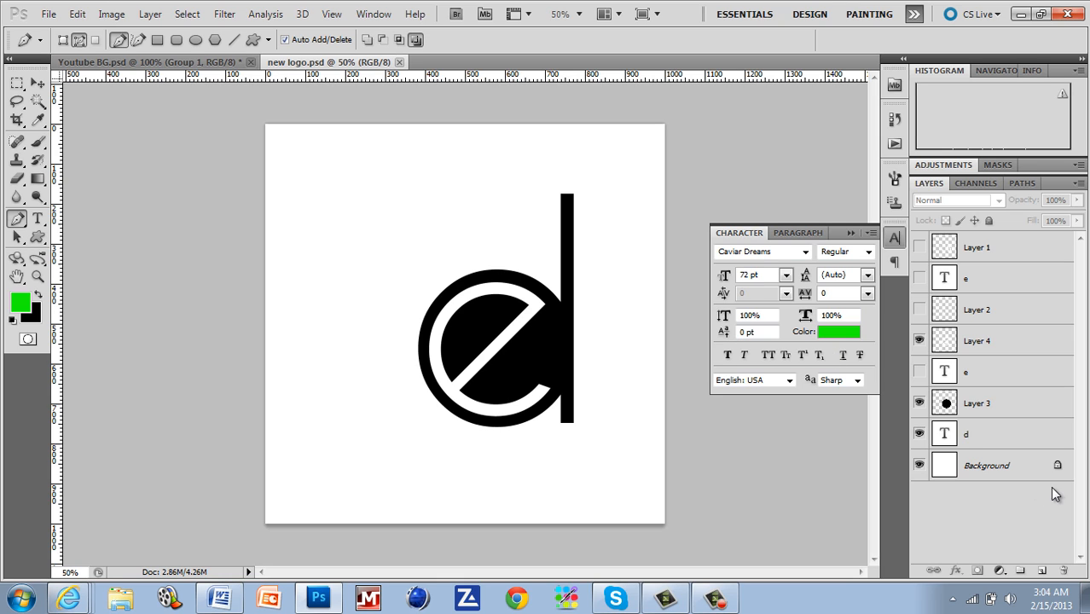
# - Delete every layer above the Background and add a new empty layer
pyautogui.click(978, 445)
pyautogui.keyDown('shift'); pyautogui.click(1013, 252); pyautogui.keyUp('shift')
pyautogui.press('Delete')
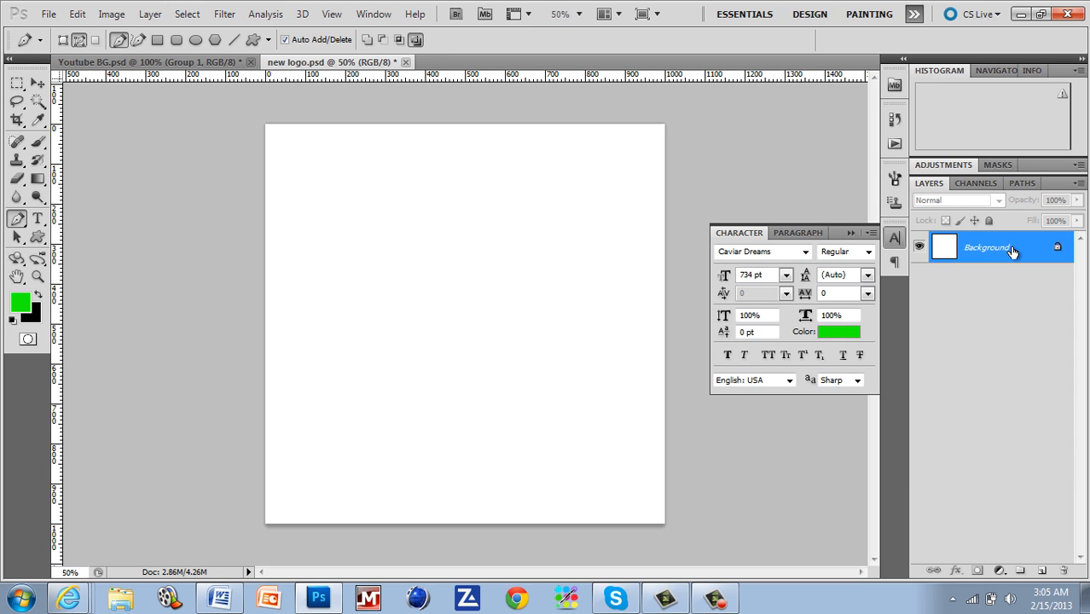
pyautogui.click(1041, 571)
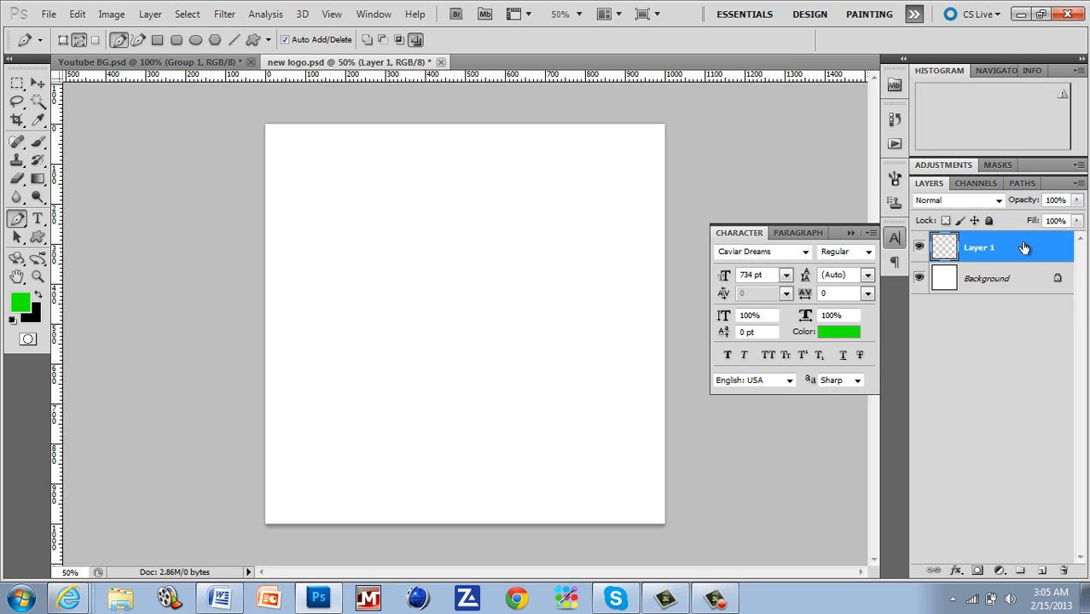
# - Try filling the new empty layer with a large white-to-black radial gradient centred near the canvas's left edge, and undo it
pyautogui.click(38, 179)
pyautogui.moveTo(315, 295); pyautogui.dragTo(418, 533)
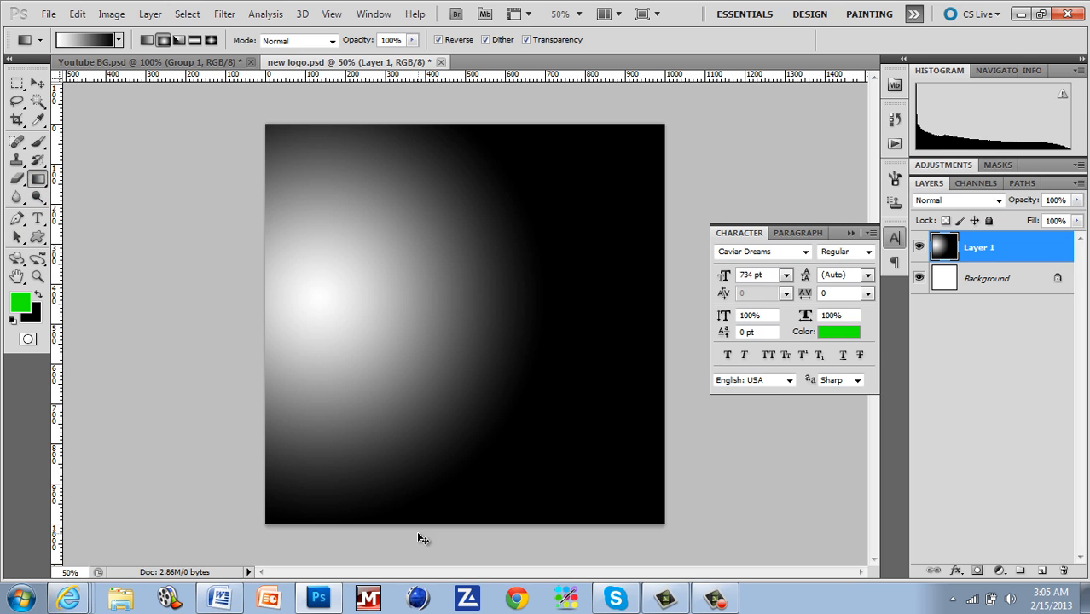
pyautogui.hotkey('ctrl', 'z')
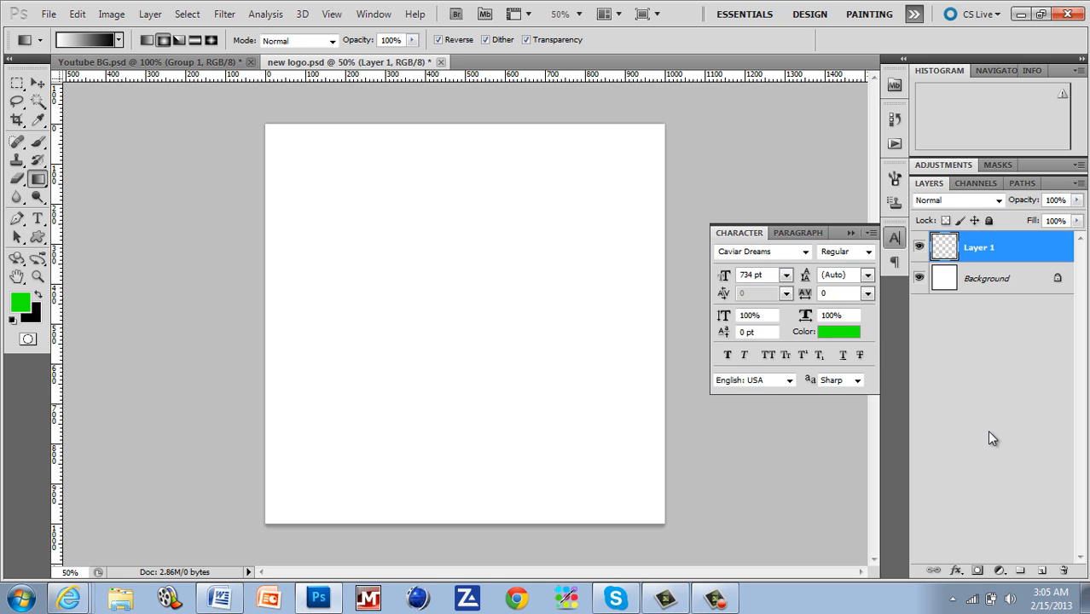
# - Rename the new empty layer as rename
pyautogui.rightClick(987, 250)
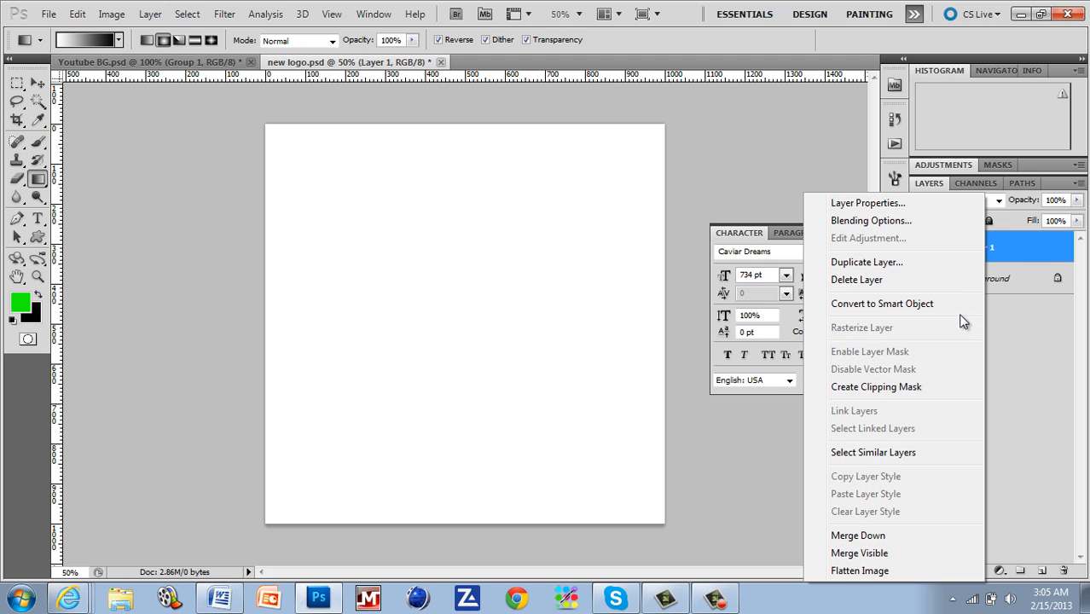
pyautogui.click(992, 247)
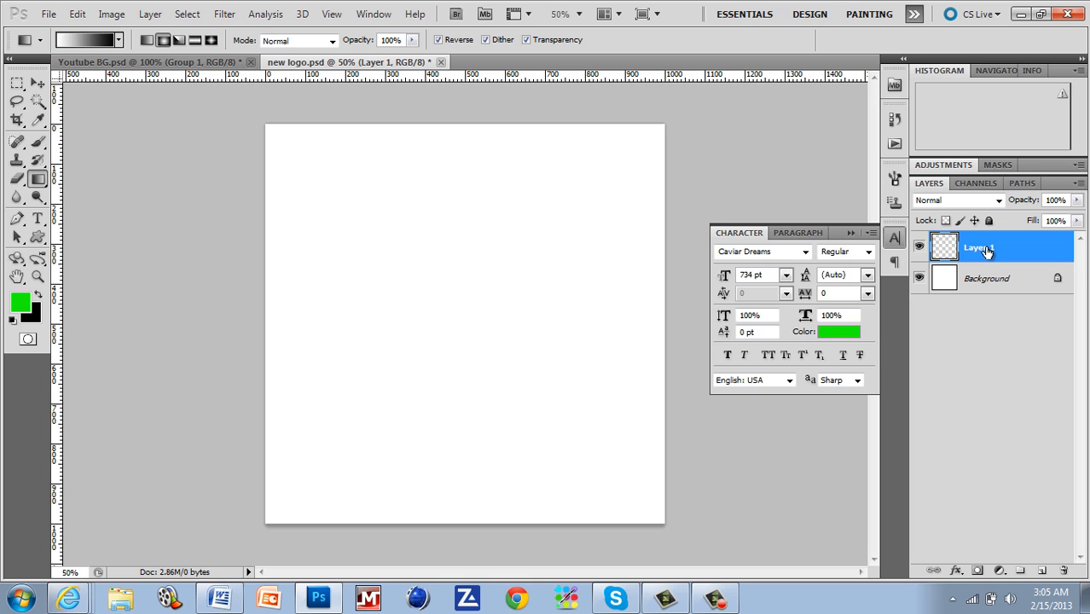
pyautogui.doubleClick(986, 247)
pyautogui.write('rename')
pyautogui.press('Return')
# - Duplicate the rename layer ten times
pyautogui.hotkey('ctrl', 'j')
pyautogui.hotkey('ctrl', 'j')
pyautogui.hotkey('ctrl', 'j')
pyautogui.hotkey('ctrl', 'j')
pyautogui.hotkey('ctrl', 'j')
pyautogui.hotkey('ctrl', 'j')
pyautogui.hotkey('ctrl', 'j')
pyautogui.hotkey('ctrl', 'j')
pyautogui.hotkey('ctrl', 'j')
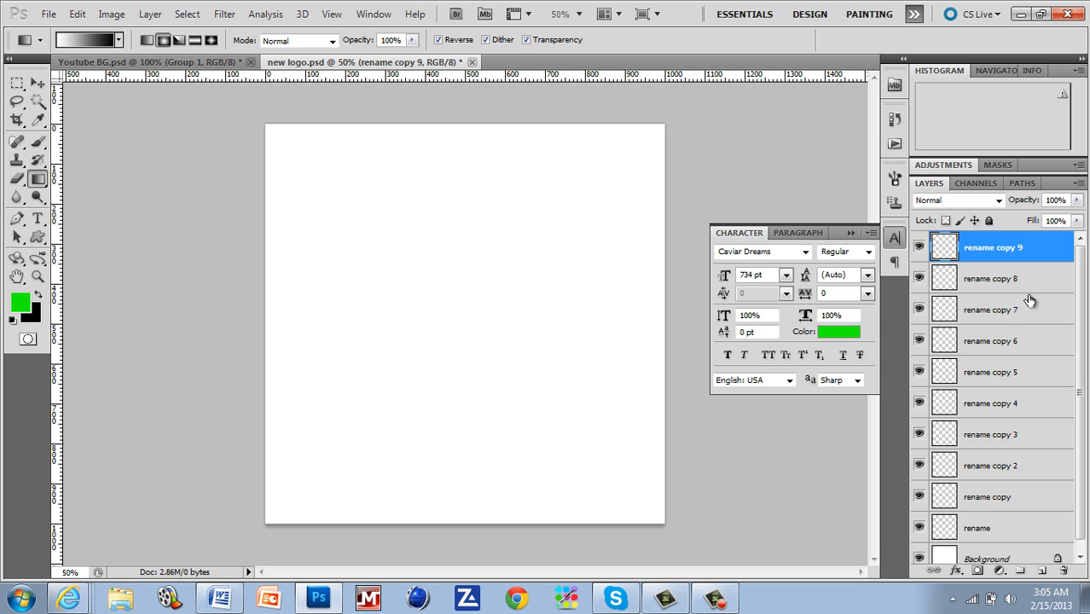
pyautogui.hotkey('ctrl', 'j')
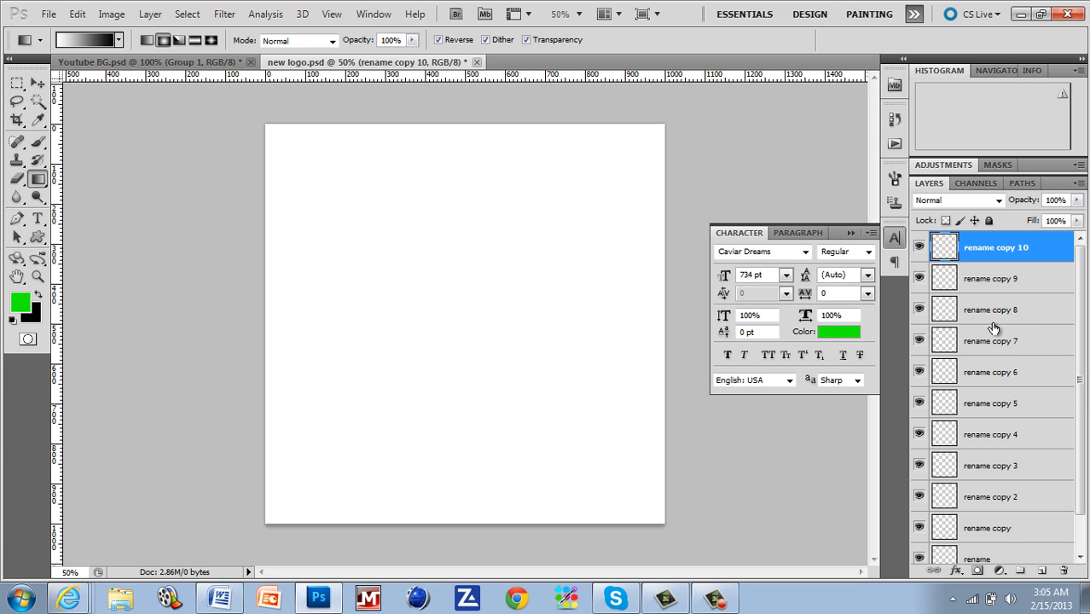
# - Delete all ten copies of the rename layer, keeping the original and the Background
pyautogui.press('Delete')
pyautogui.press('Delete')
pyautogui.press('Delete')
pyautogui.press('Delete')
pyautogui.press('Delete')
pyautogui.press('Delete')
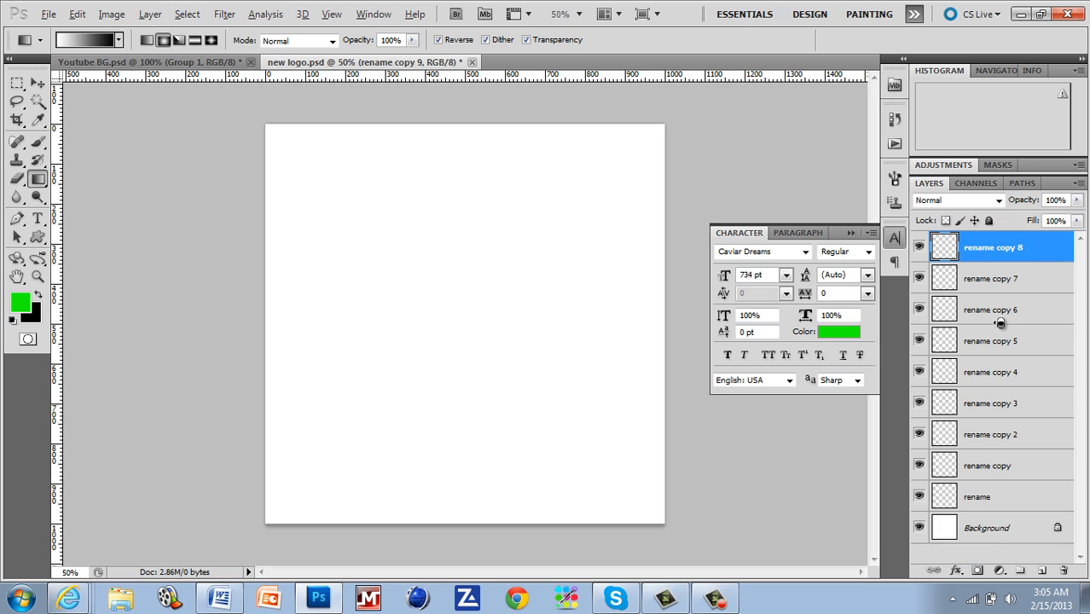
pyautogui.press('Delete')
pyautogui.press('Delete')
pyautogui.press('Delete')
pyautogui.press('Delete')
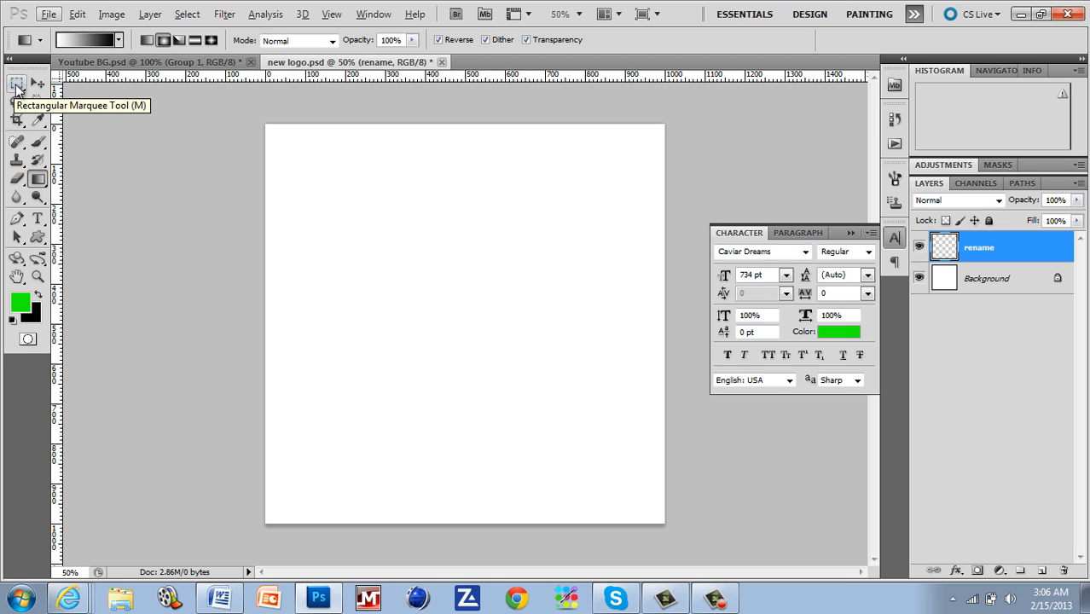
# - View the Youtube BG.psd document and return to new logo.psd
pyautogui.click(100, 65)
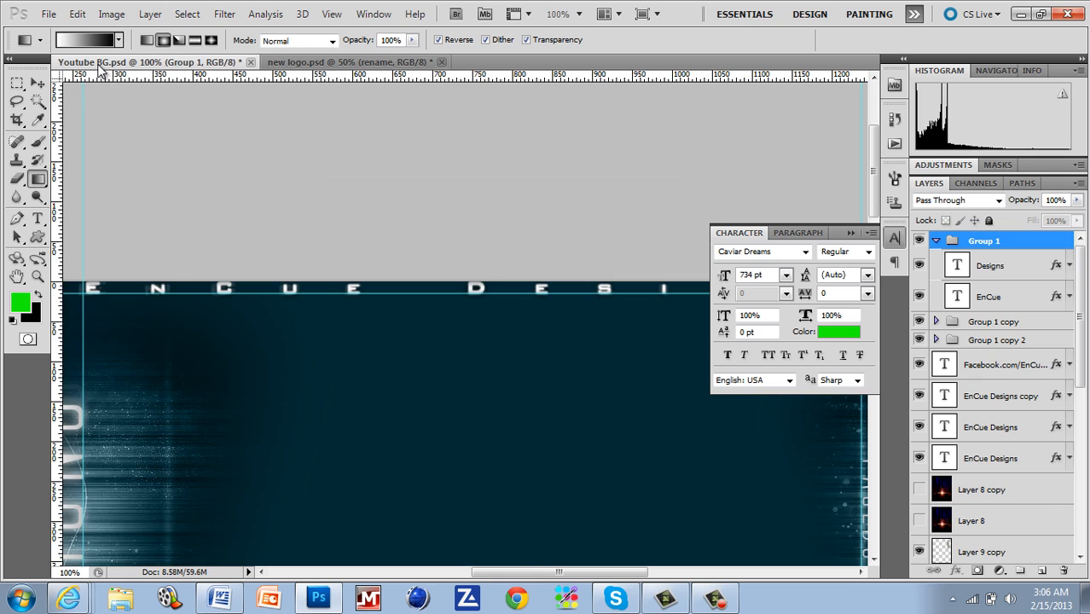
pyautogui.click(333, 62)
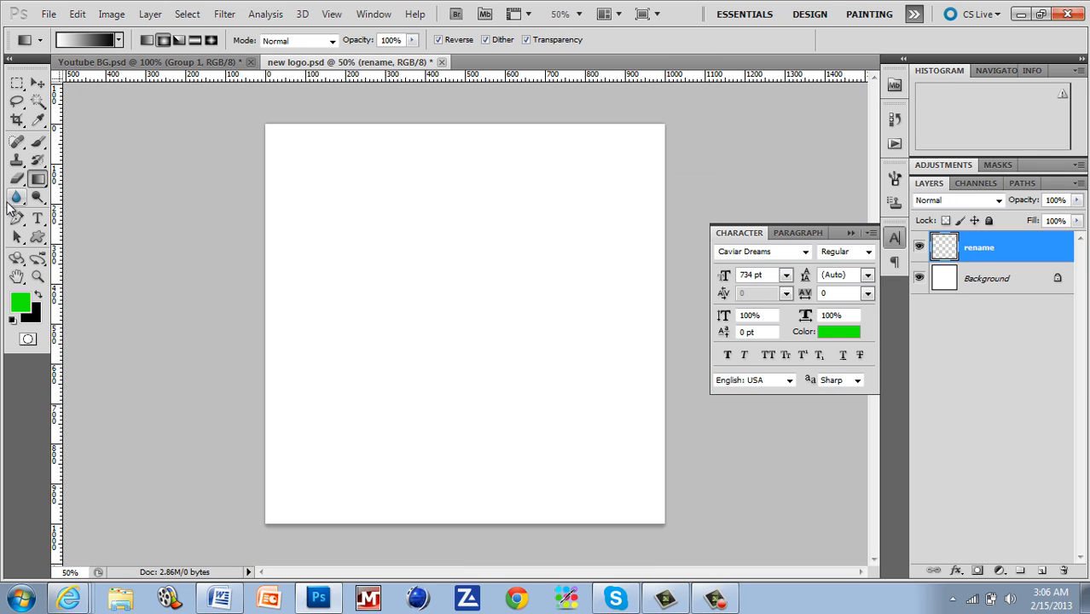
# - Draw a green rectangle shape about 760 by 815 px on the rename layer and move it to the middle of the canvas
pyautogui.click(37, 237)
pyautogui.click(93, 241)
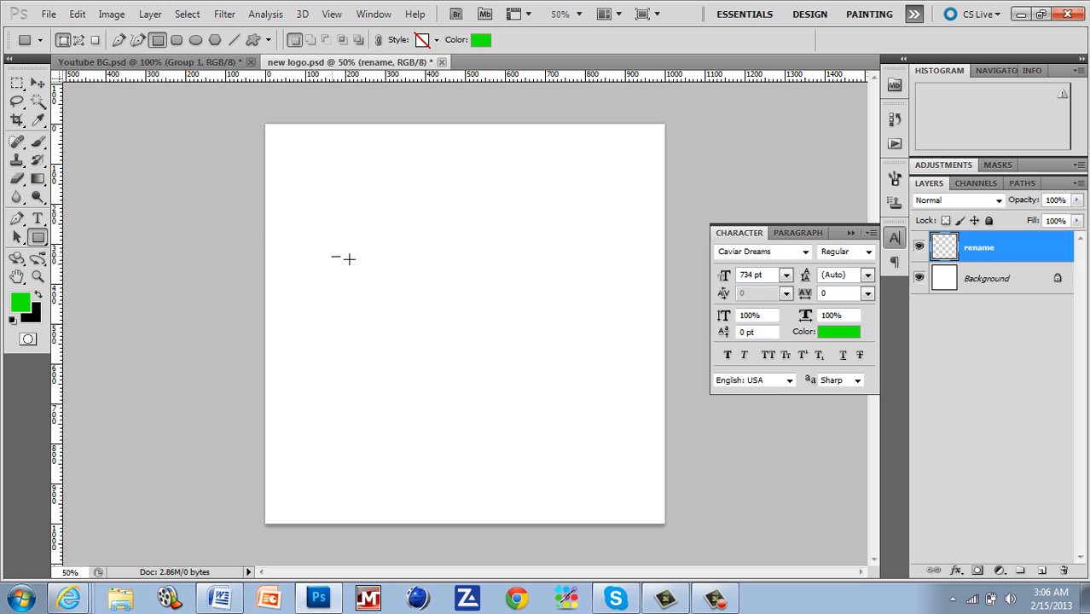
pyautogui.moveTo(331, 256); pyautogui.dragTo(636, 566)
pyautogui.press('v')
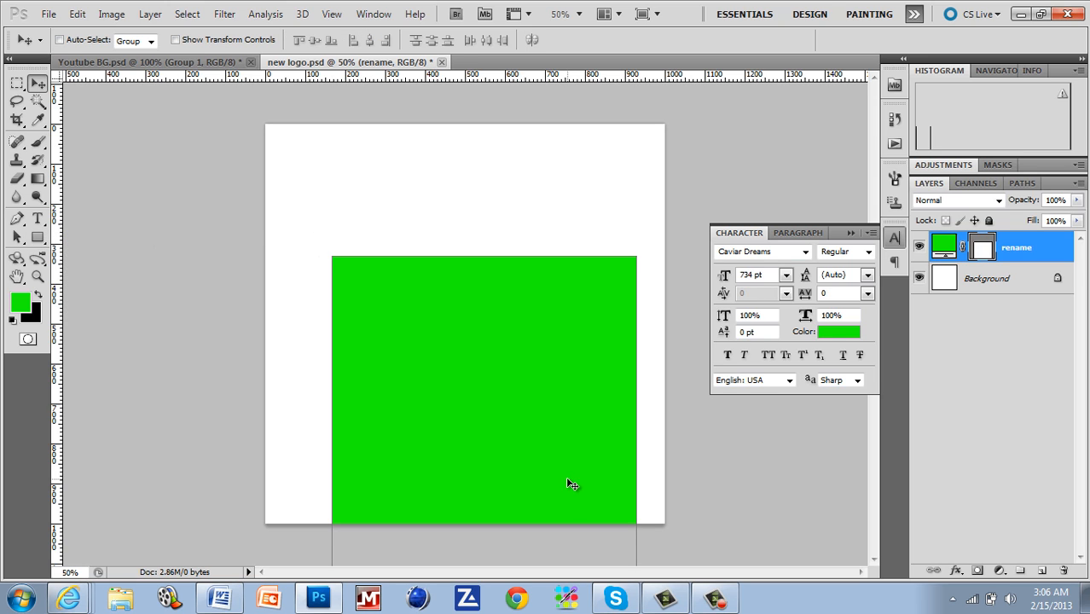
pyautogui.moveTo(568, 480); pyautogui.dragTo(543, 376)
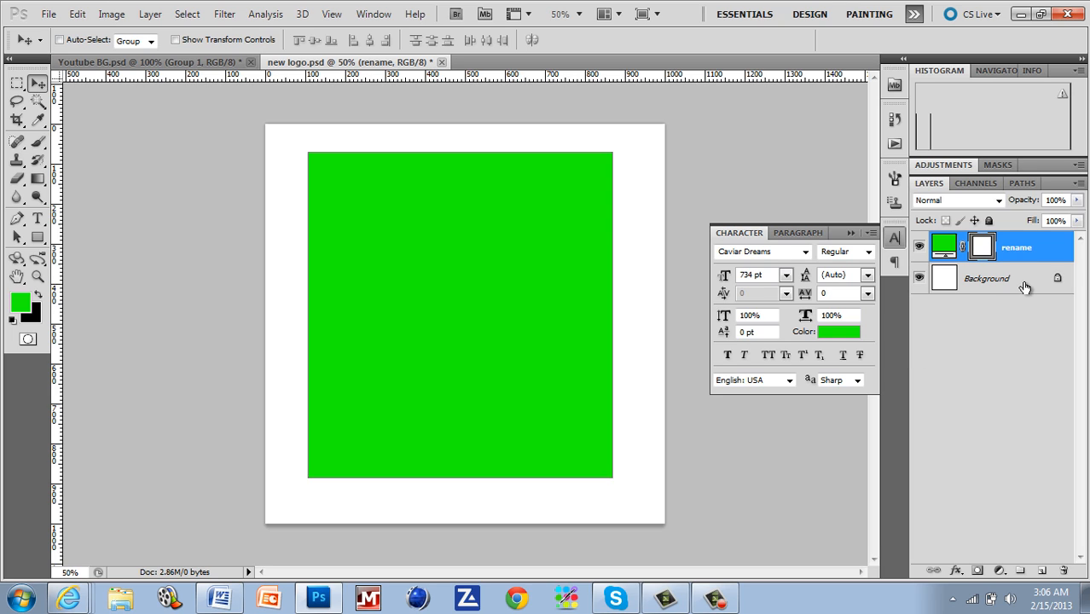
# - Load the green shape layer's fill as a selection, deselect it, and undo back to the empty rename layer
pyautogui.keyDown('ctrl'); pyautogui.click(944, 248); pyautogui.keyUp('ctrl')
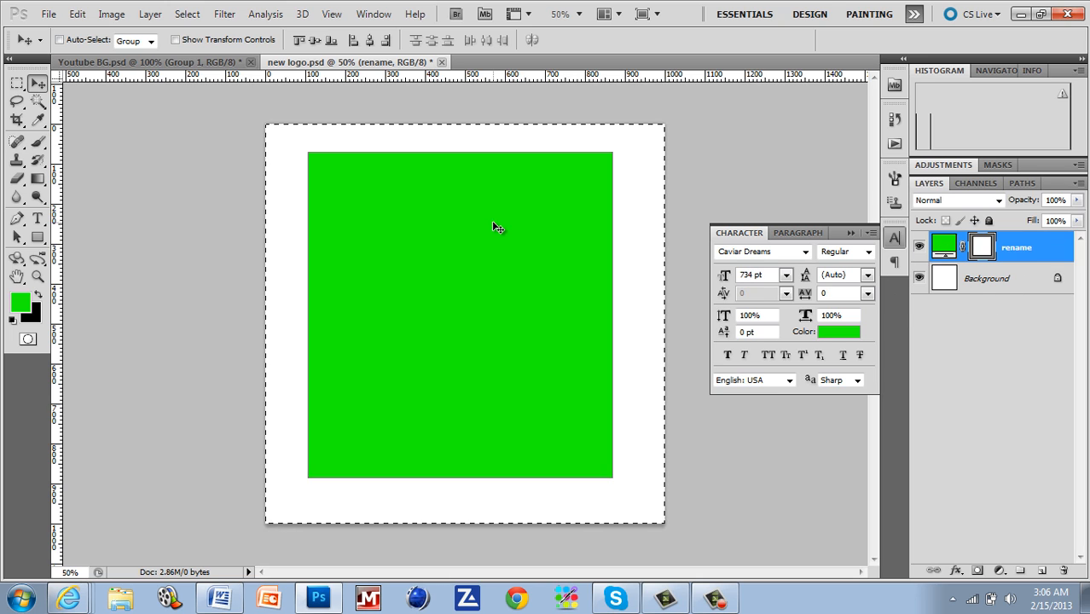
pyautogui.hotkey('ctrl', 'd')
pyautogui.hotkey('ctrl', 'alt', 'z')
pyautogui.hotkey('ctrl', 'alt', 'z')
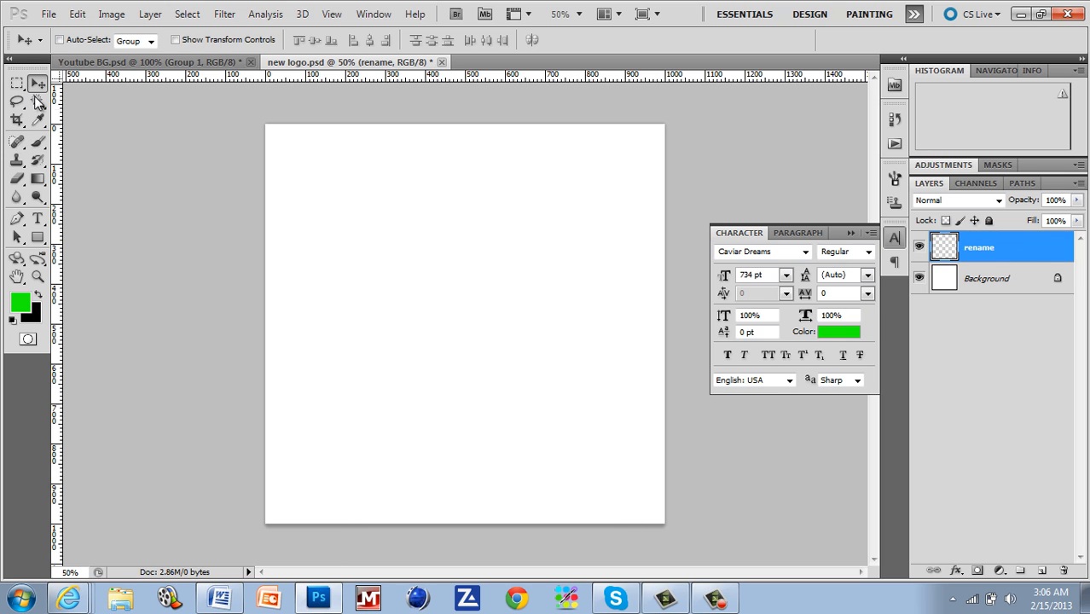
# - Marquee-select a rectangle about 570 by 340 px on the rename layer, fill it with green using the Paint Bucket, and deselect
pyautogui.click(16, 83)
pyautogui.moveTo(421, 252); pyautogui.dragTo(649, 386)
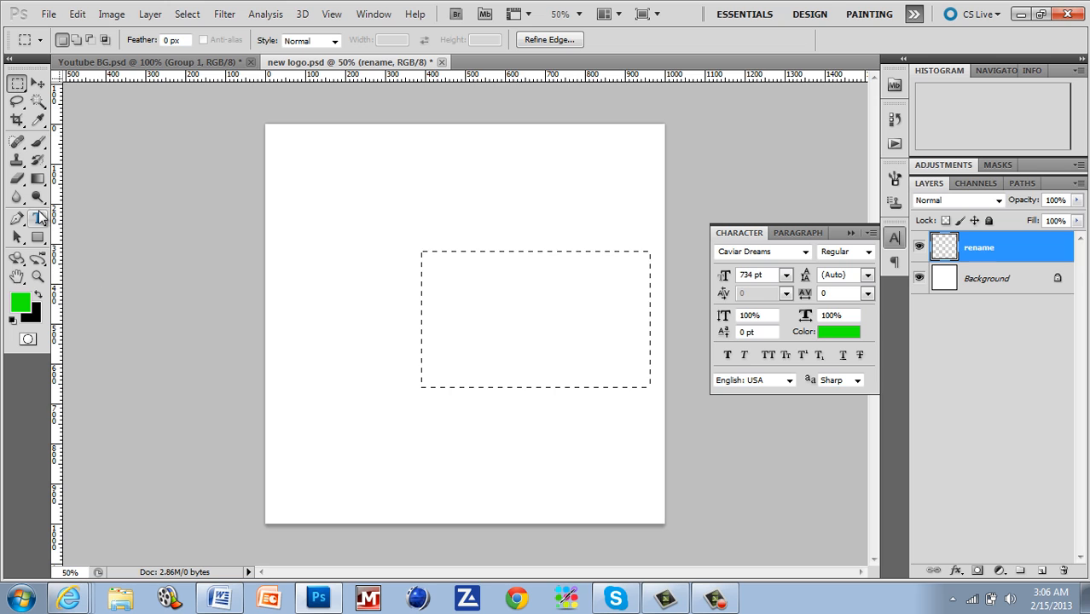
pyautogui.click(38, 179)
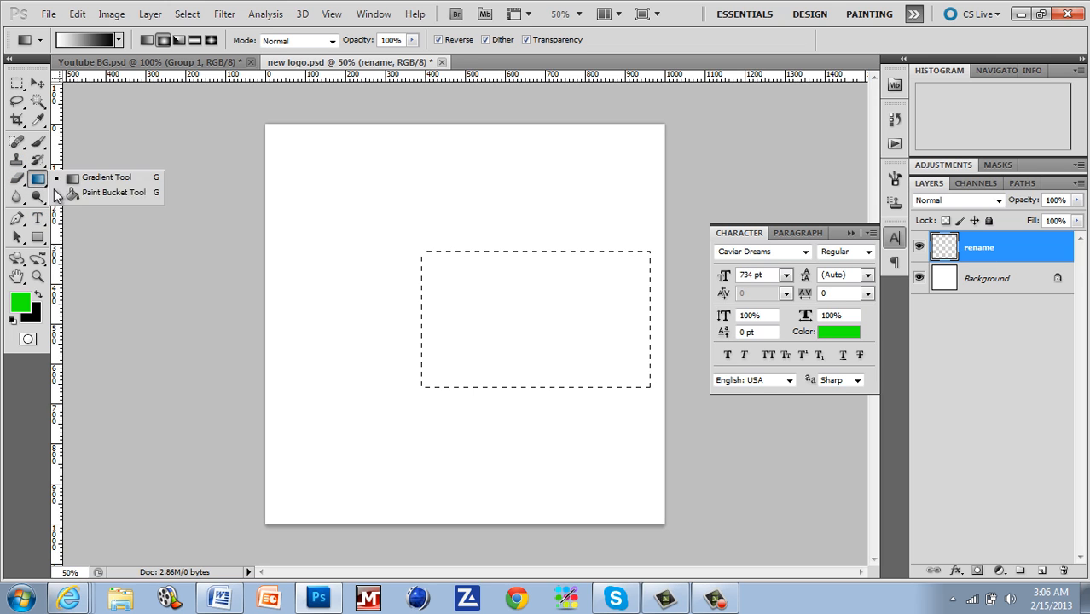
pyautogui.click(94, 193)
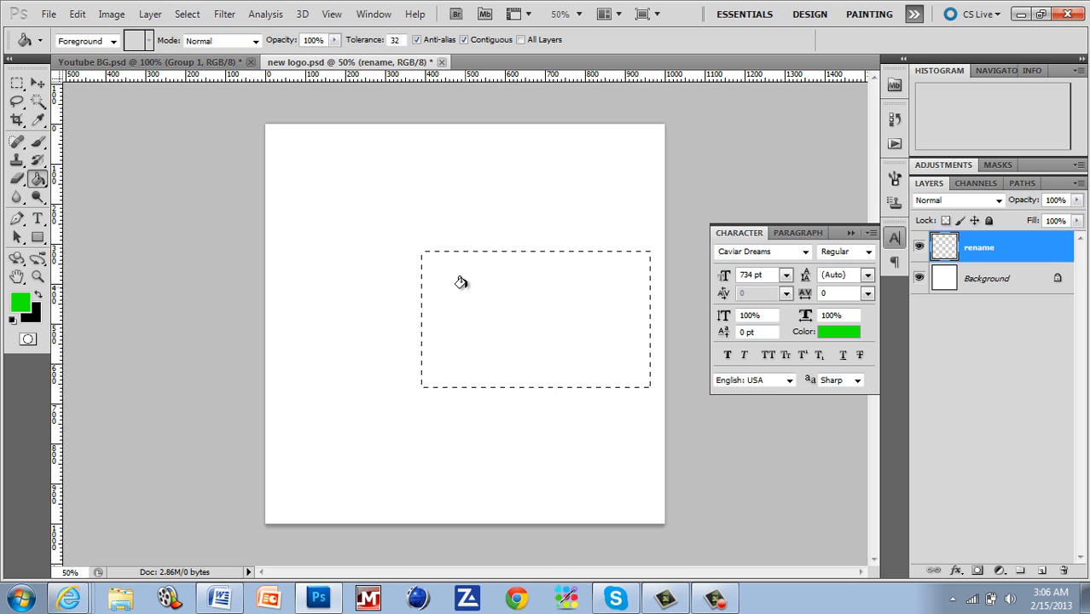
pyautogui.click(464, 292)
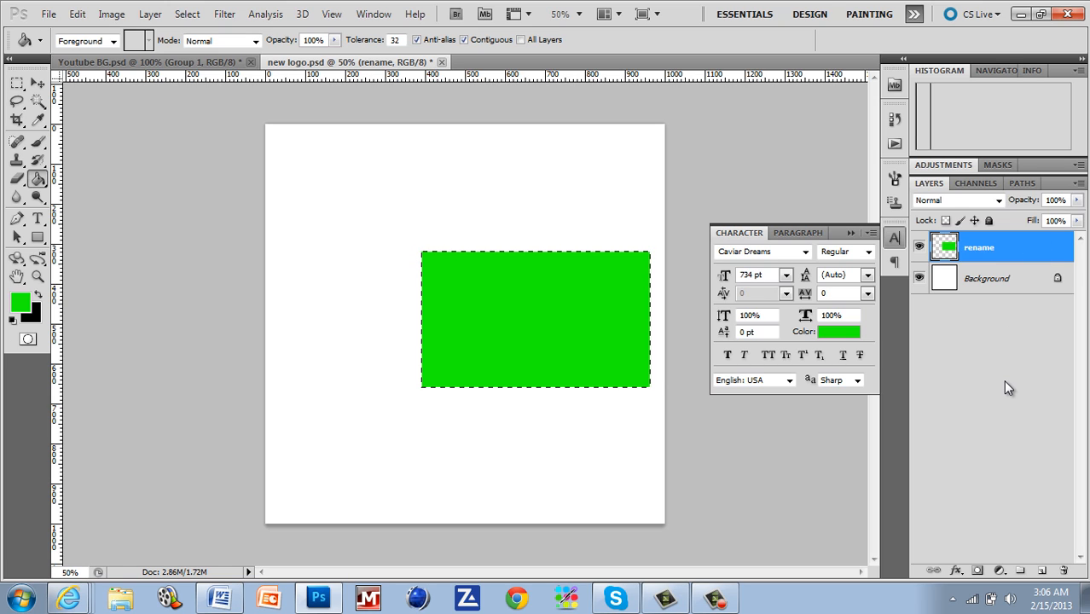
pyautogui.hotkey('ctrl', 'd')
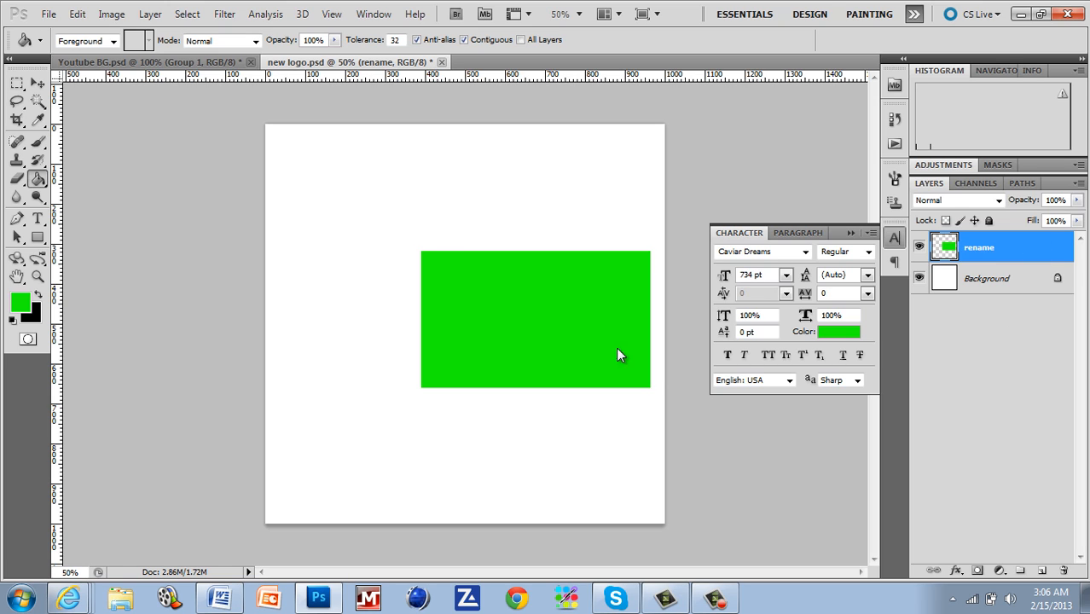
# - Select the green rectangle by its color with the Magic Wand, and clear the selection
pyautogui.click(36, 102)
pyautogui.click(467, 299)
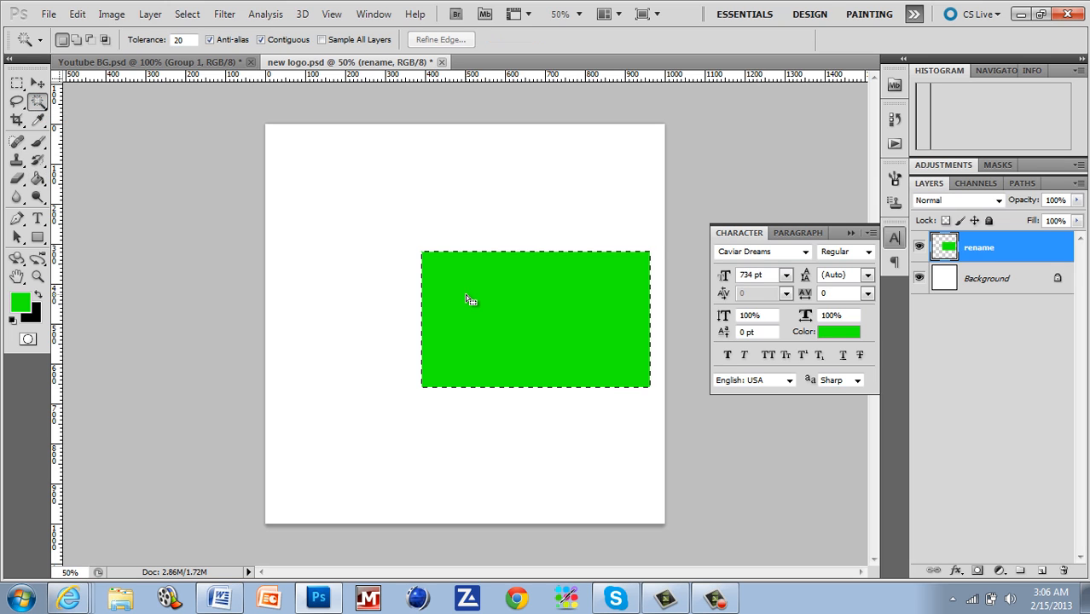
pyautogui.hotkey('ctrl', 'd')
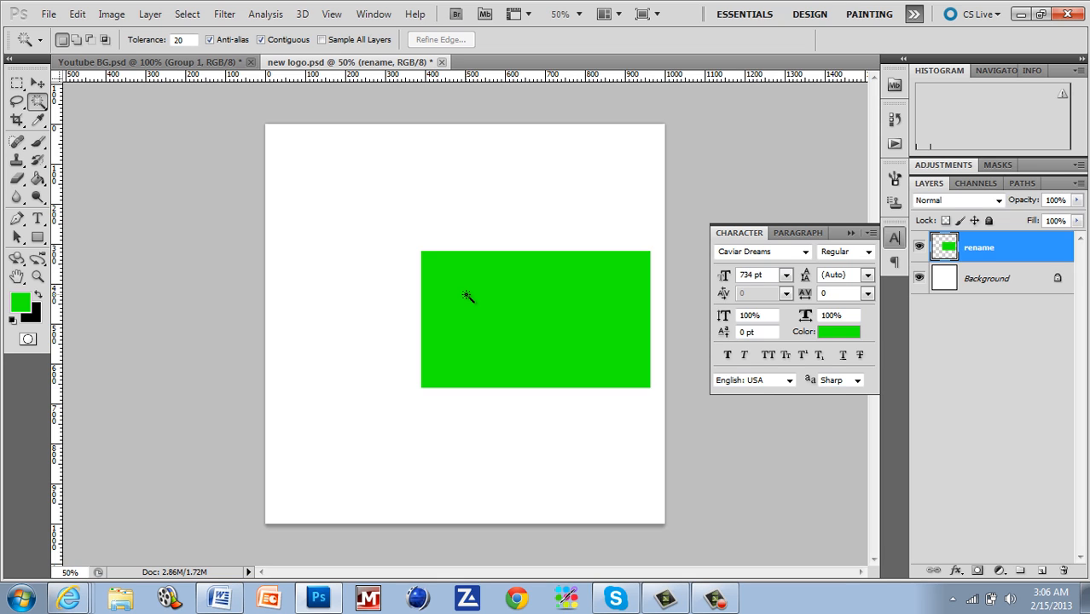
# - Load the rename layer's green rectangle as a selection, cut it from the layer, and undo the cut
pyautogui.keyDown('ctrl'); pyautogui.click(948, 253); pyautogui.keyUp('ctrl')
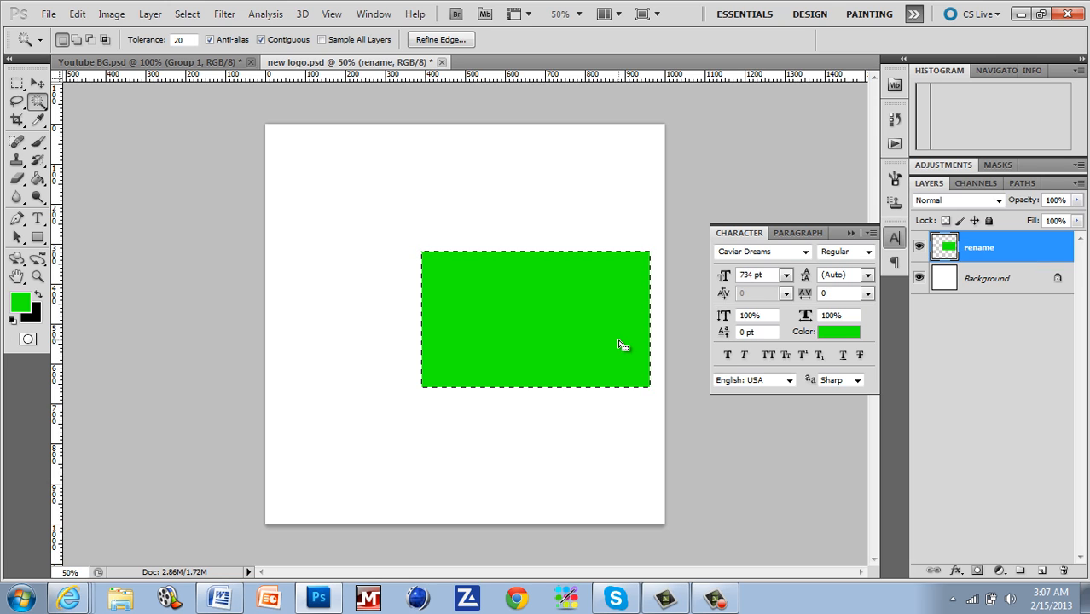
pyautogui.hotkey('ctrl', 'x')
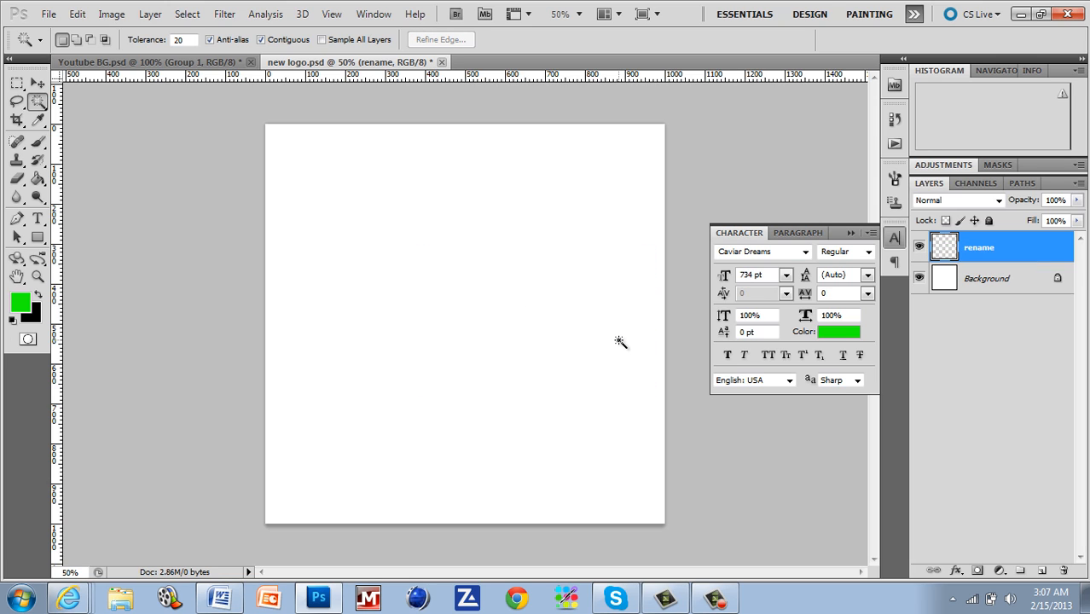
pyautogui.hotkey('ctrl', 'z')
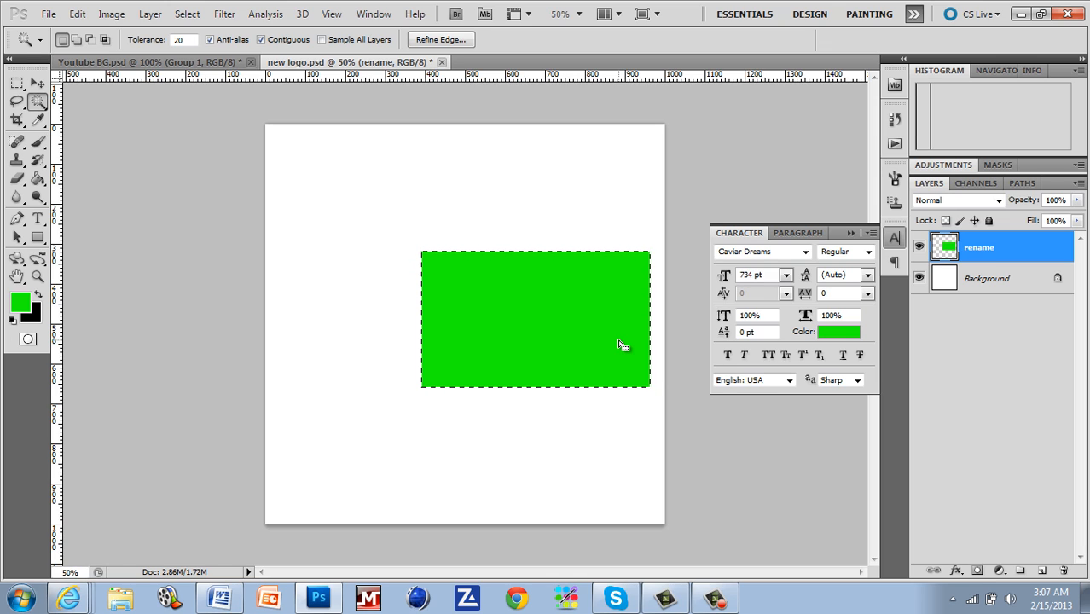
pyautogui.click(717, 599)
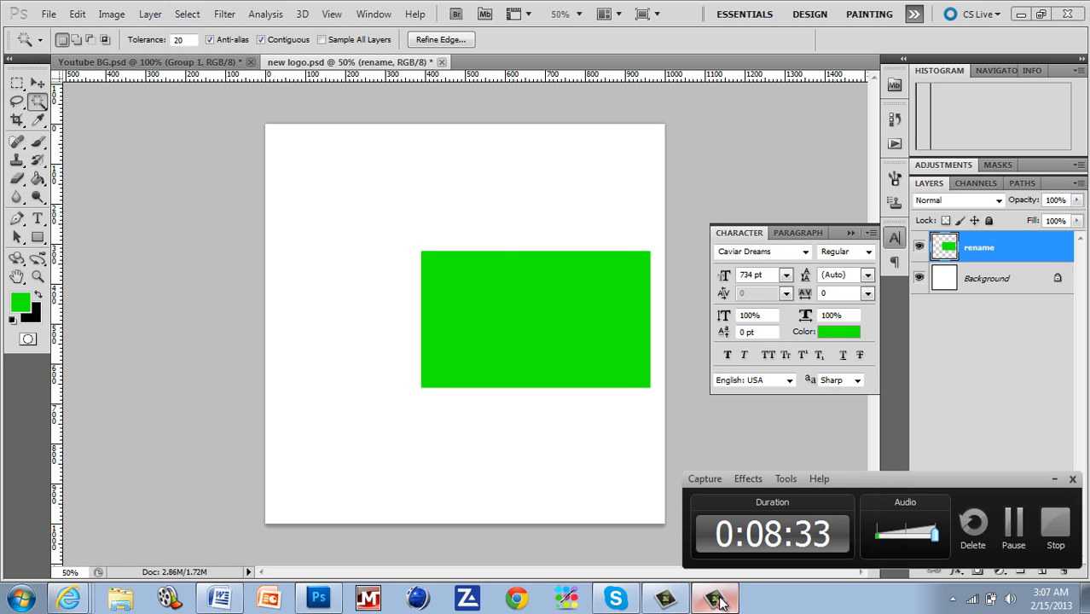
pyautogui.click(720, 602)
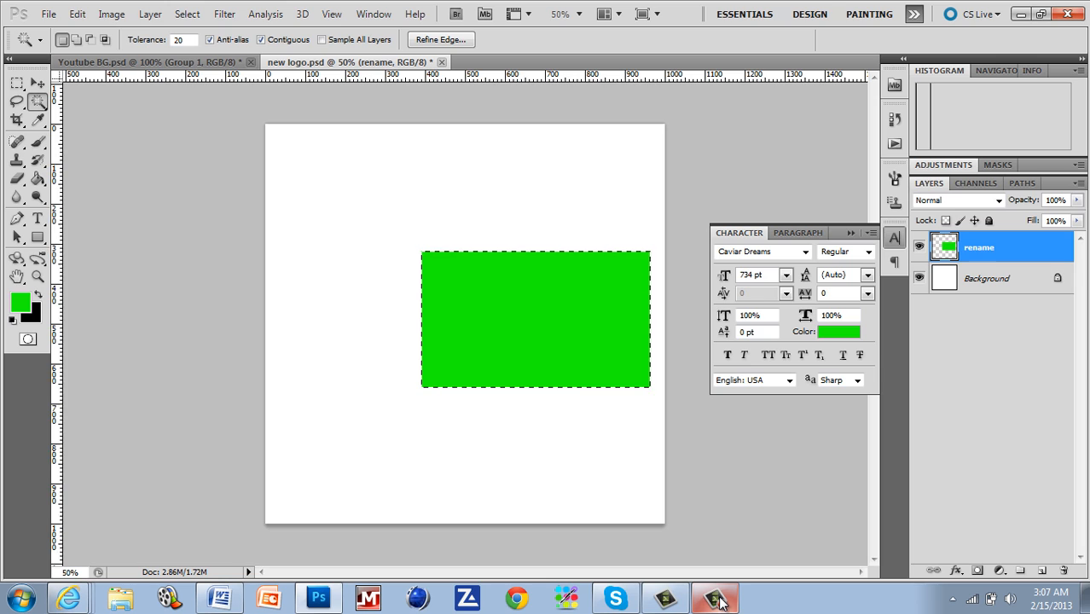